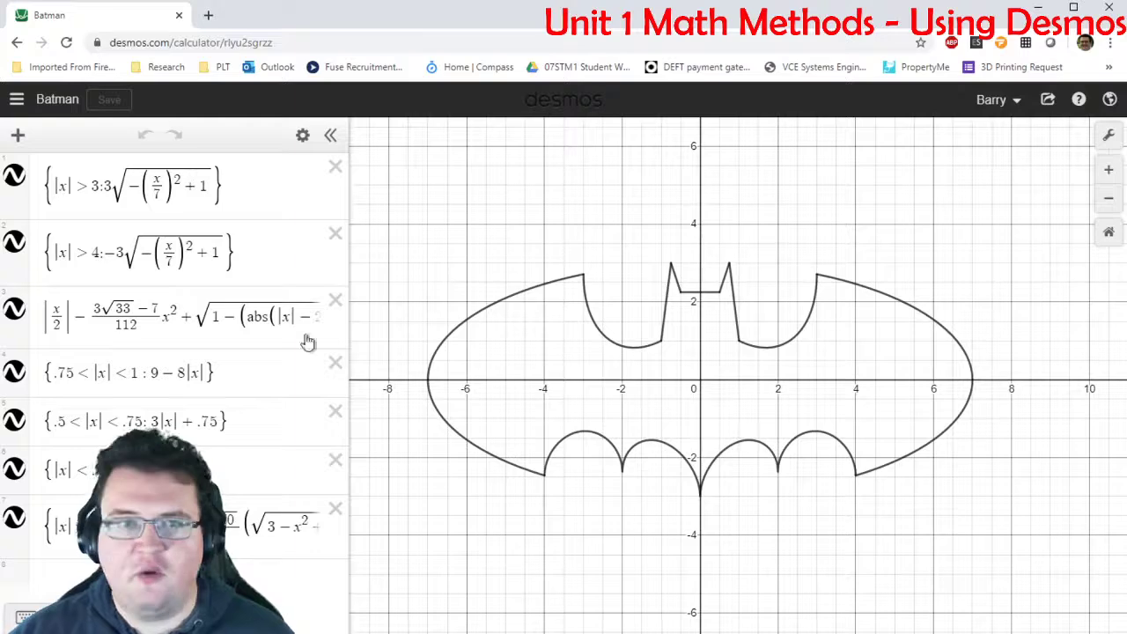
Create a new blank graph in place of the open Batman graph.
click(40, 101)
click(730, 158)
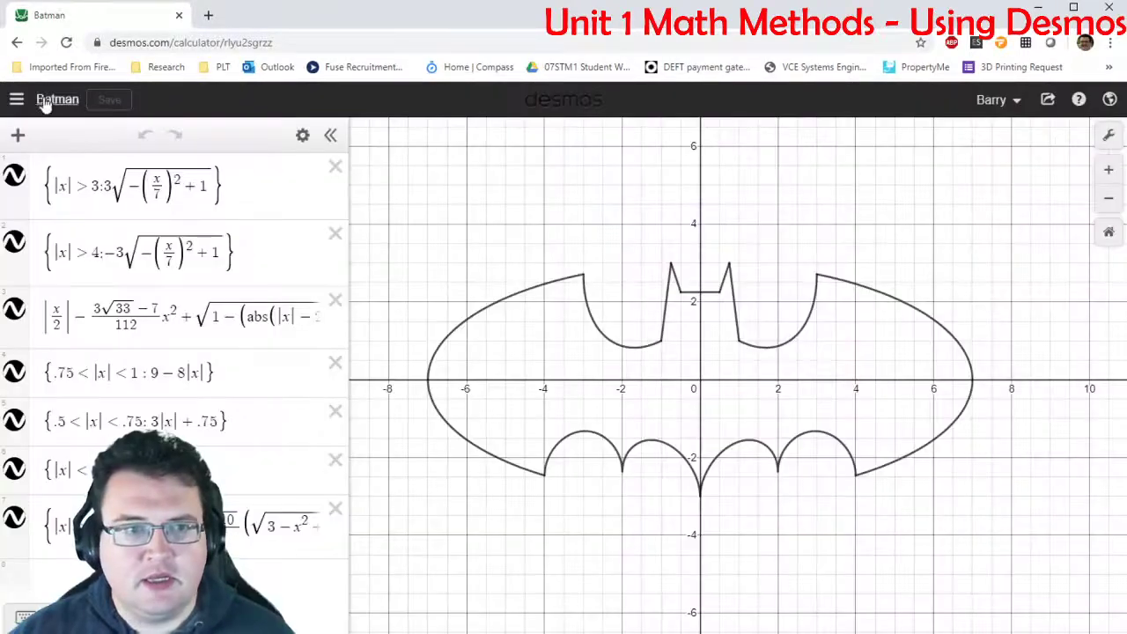
click(17, 99)
click(103, 150)
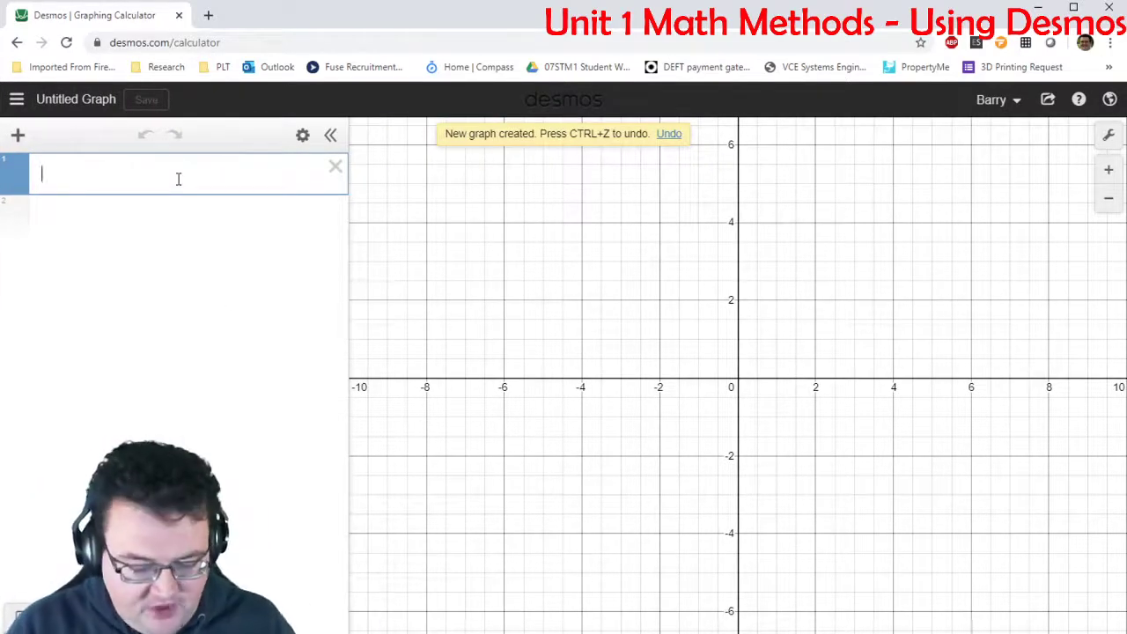
Enter y = √x as the first expression of the graph.
text(y=)
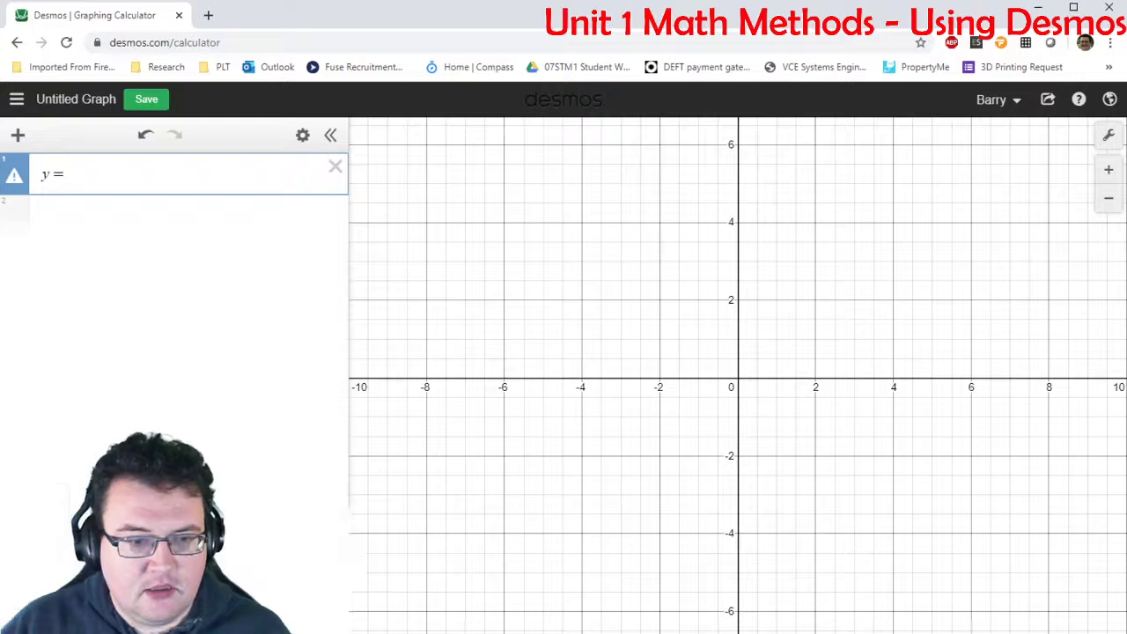
click(32, 618)
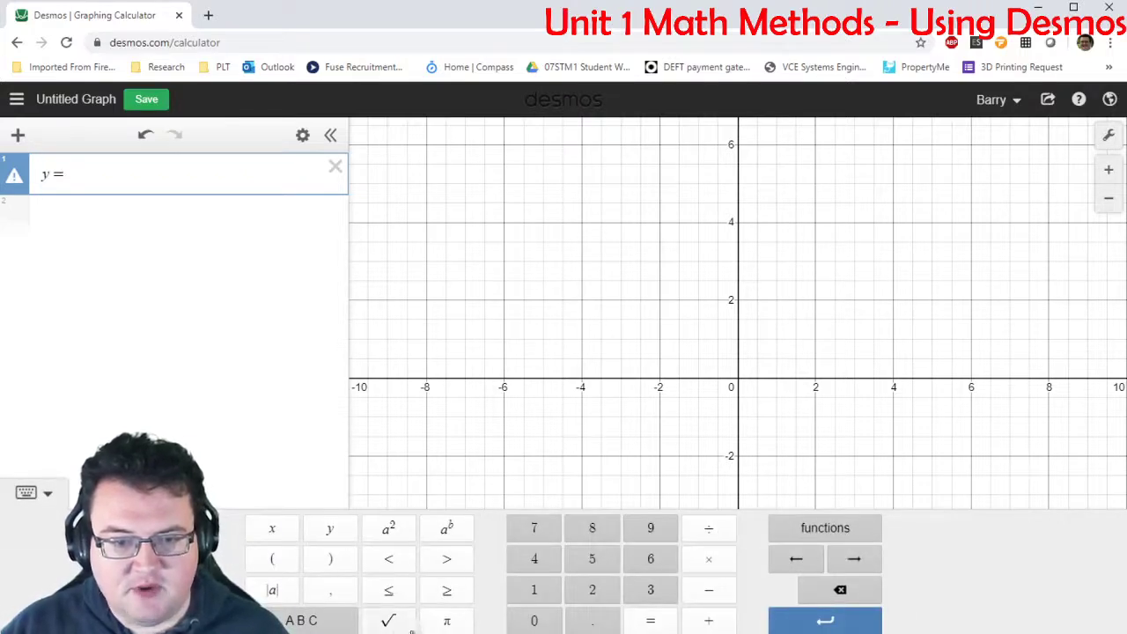
click(388, 620)
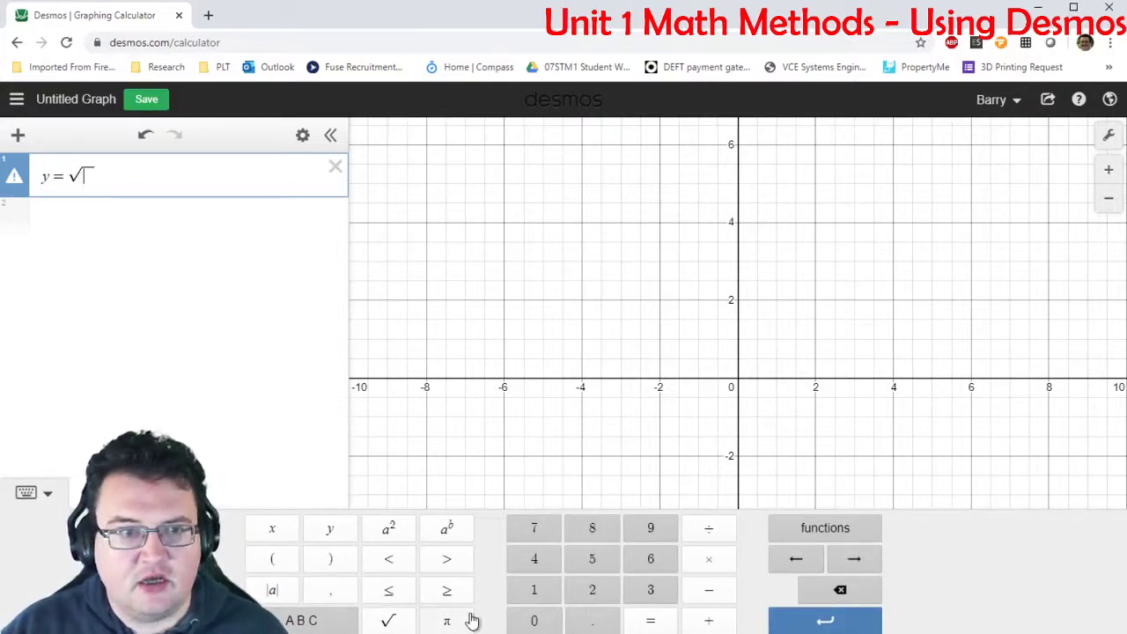
text(x)
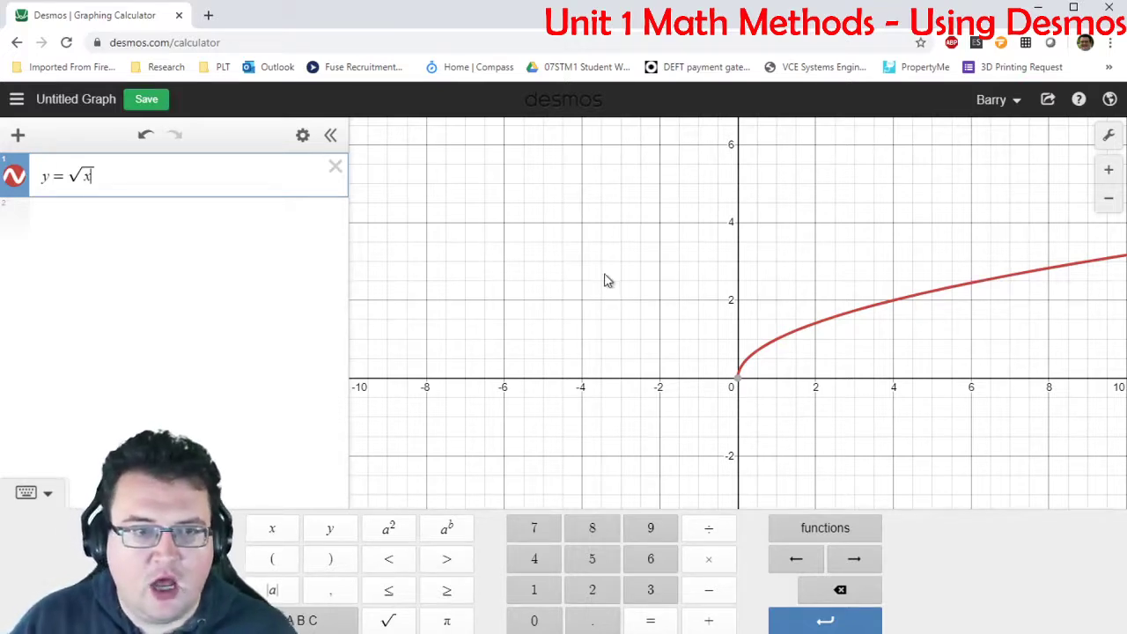
Extend the square-root equation to y = √(x + 1) + 1, with the second +1 outside the root.
text(+1)
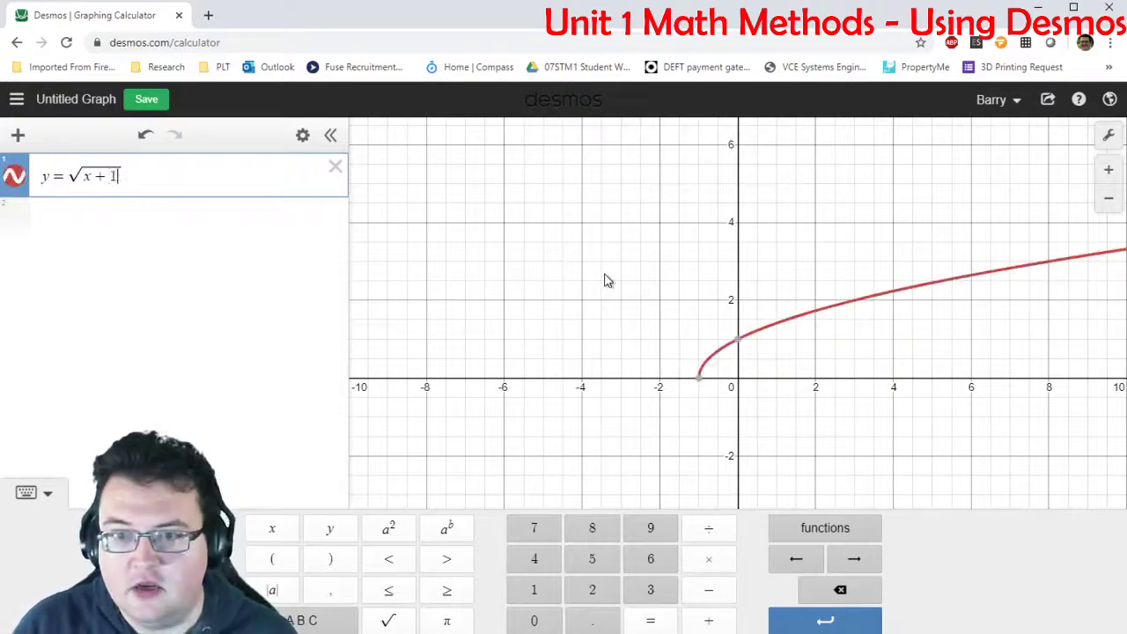
key(Right)
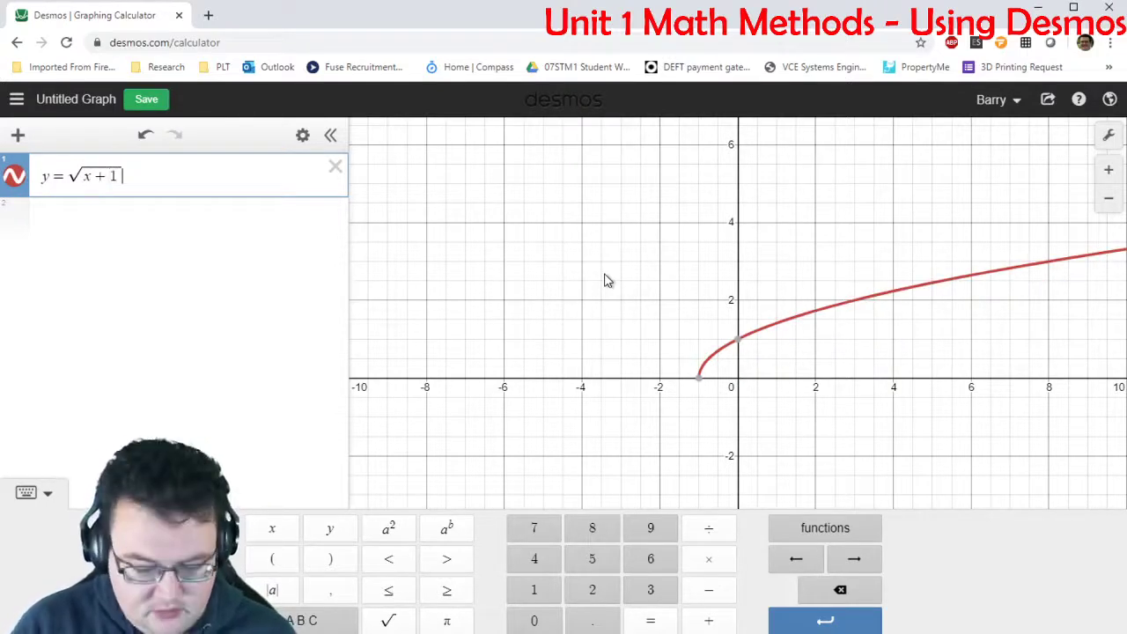
text(+1)
Put a minus sign in front of the square root so the equation reads y = −√(x + 1) + 1.
key(Left)
key(Left)
key(Left)
key(Left)
key(Left)
key(Left)
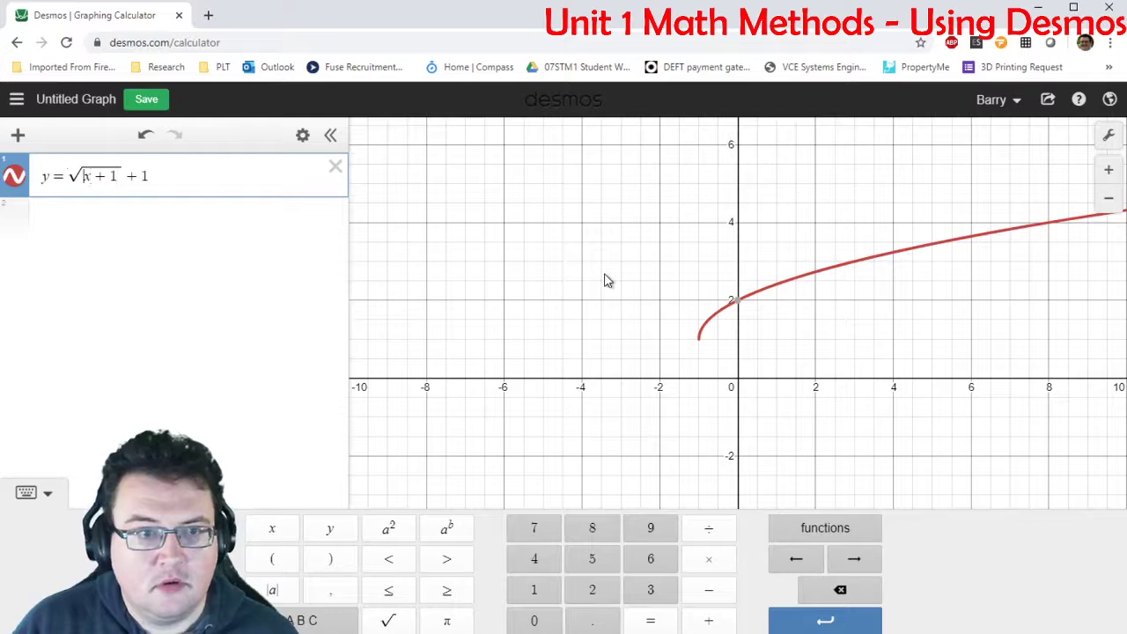
key(Left)
text(-)
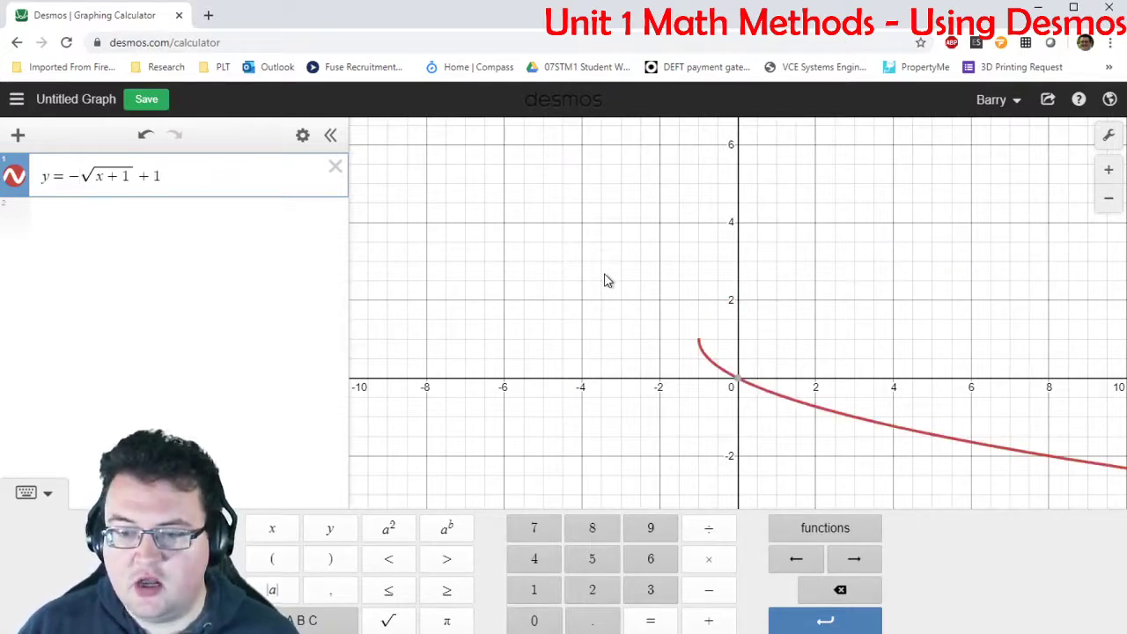
Remove "y =" from the start of the square-root equation and enter it again.
key(Left)
key(Left)
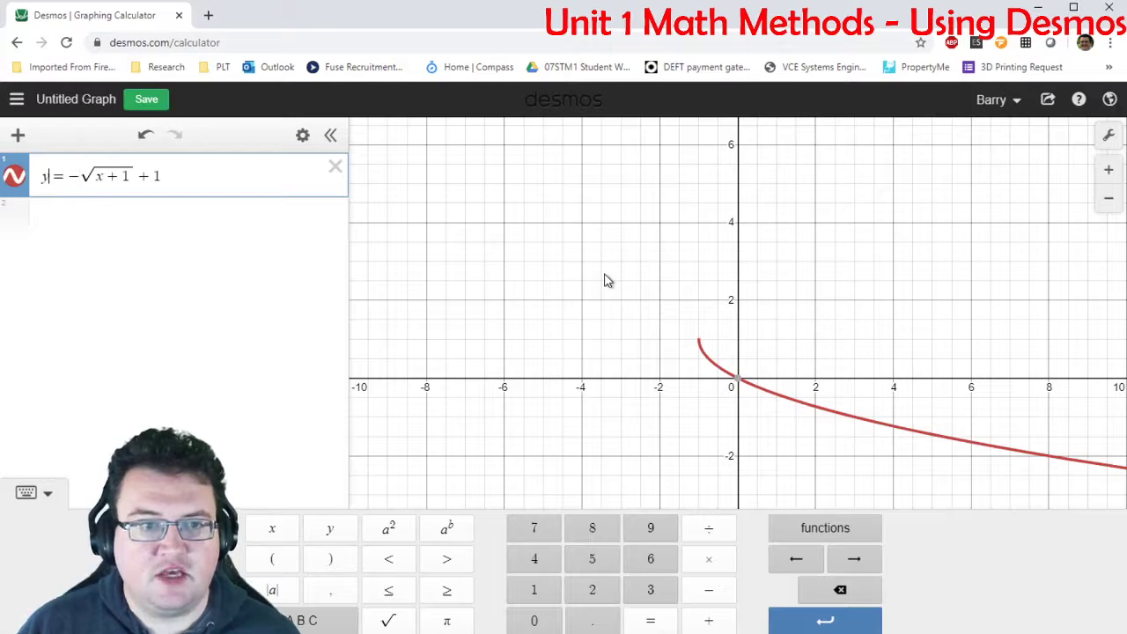
key(BackSpace)
key(Right)
key(BackSpace)
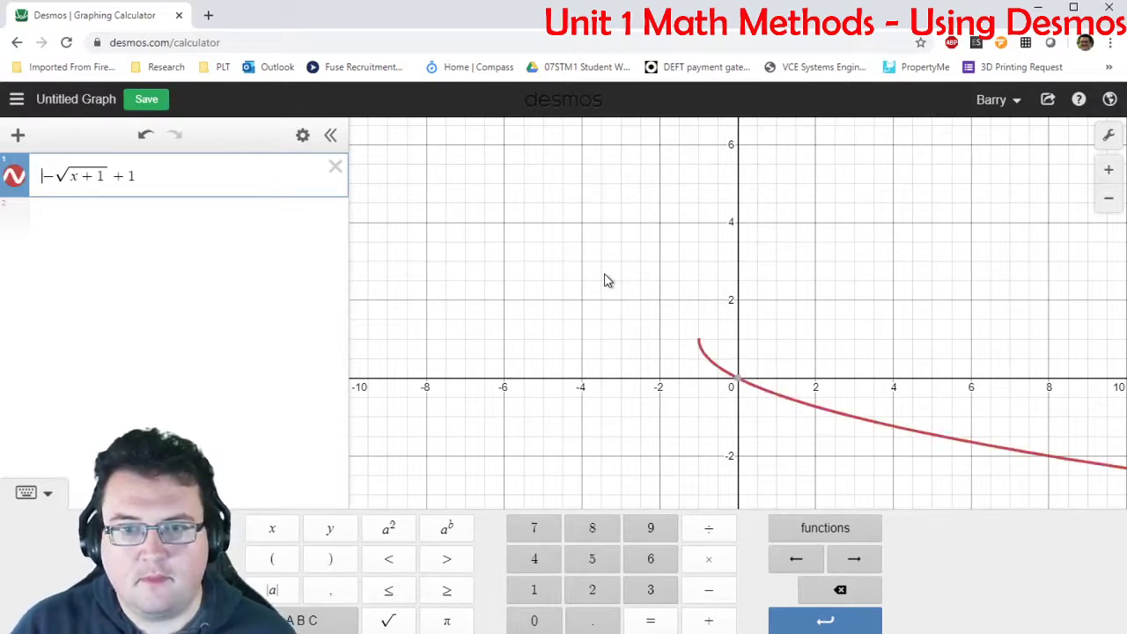
text(y=)
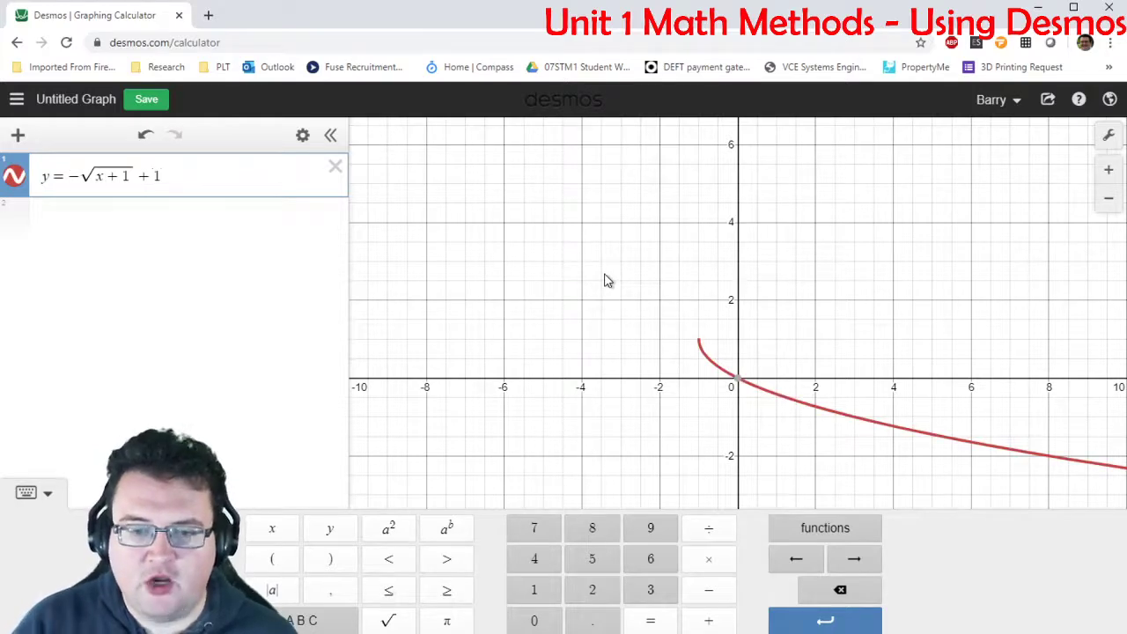
Add a second expression to the graph with the equation y = 3/x.
click(531, 453)
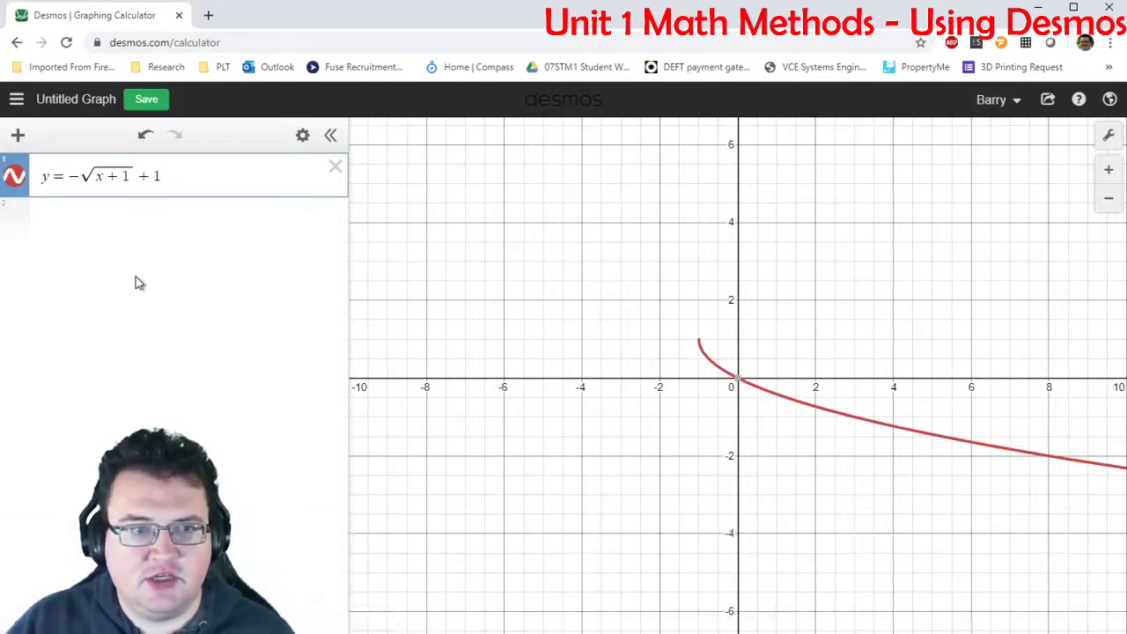
click(17, 135)
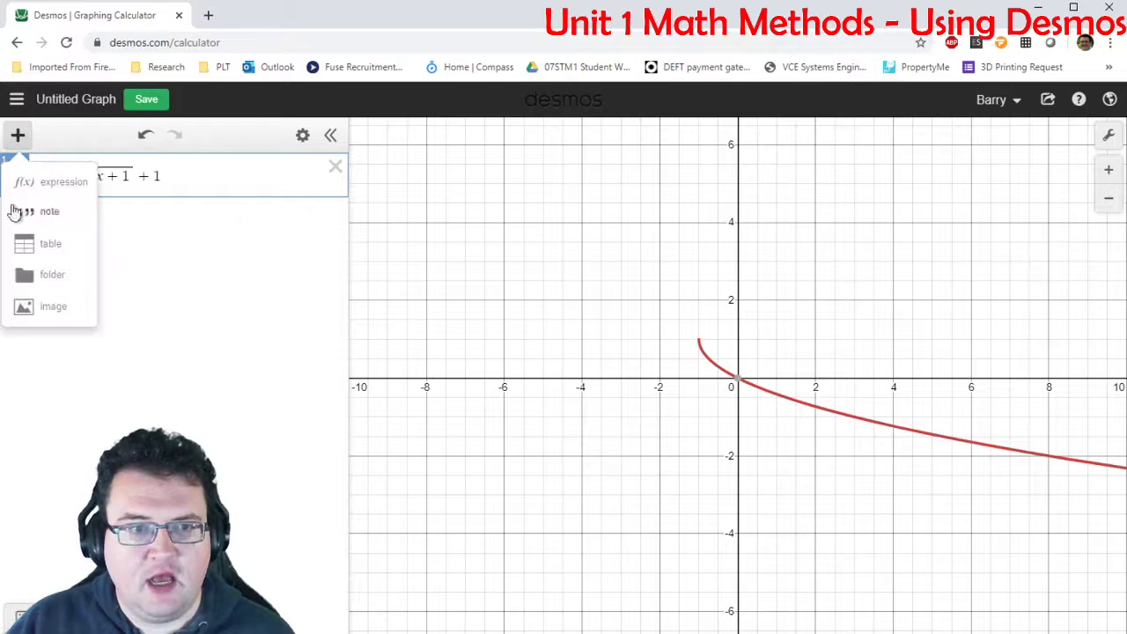
click(42, 183)
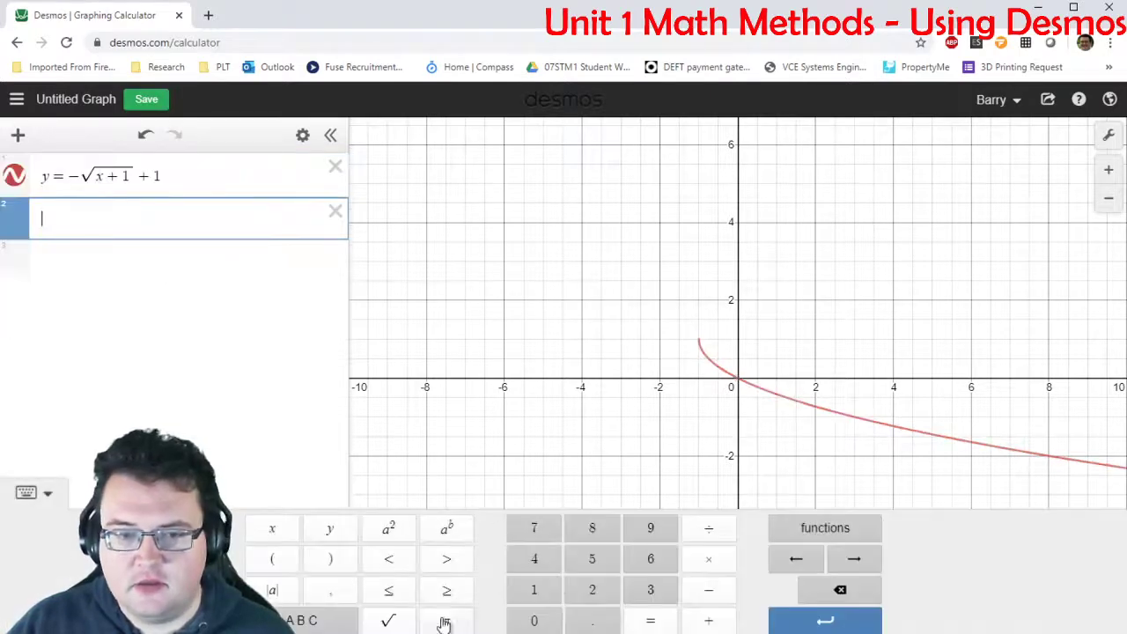
click(330, 530)
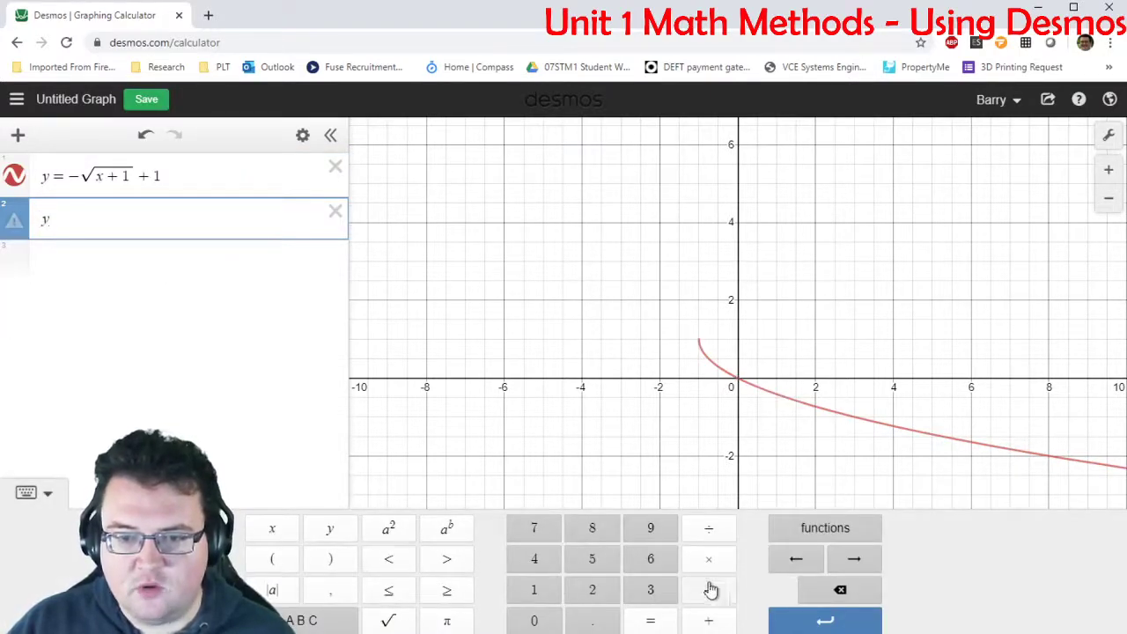
click(660, 622)
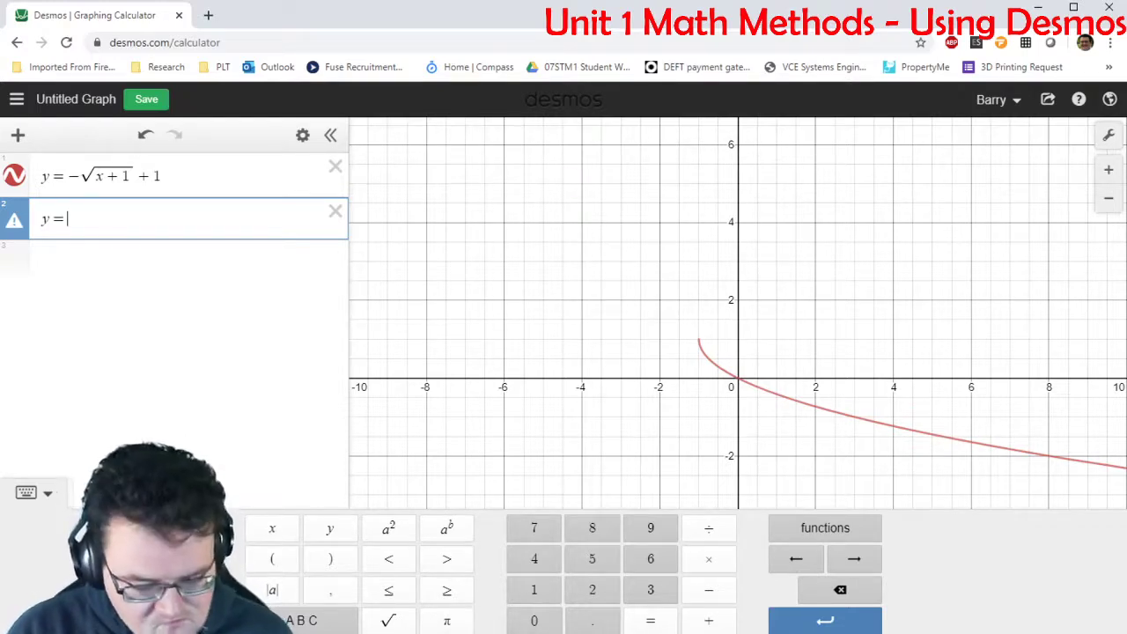
text(3x)
key(BackSpace)
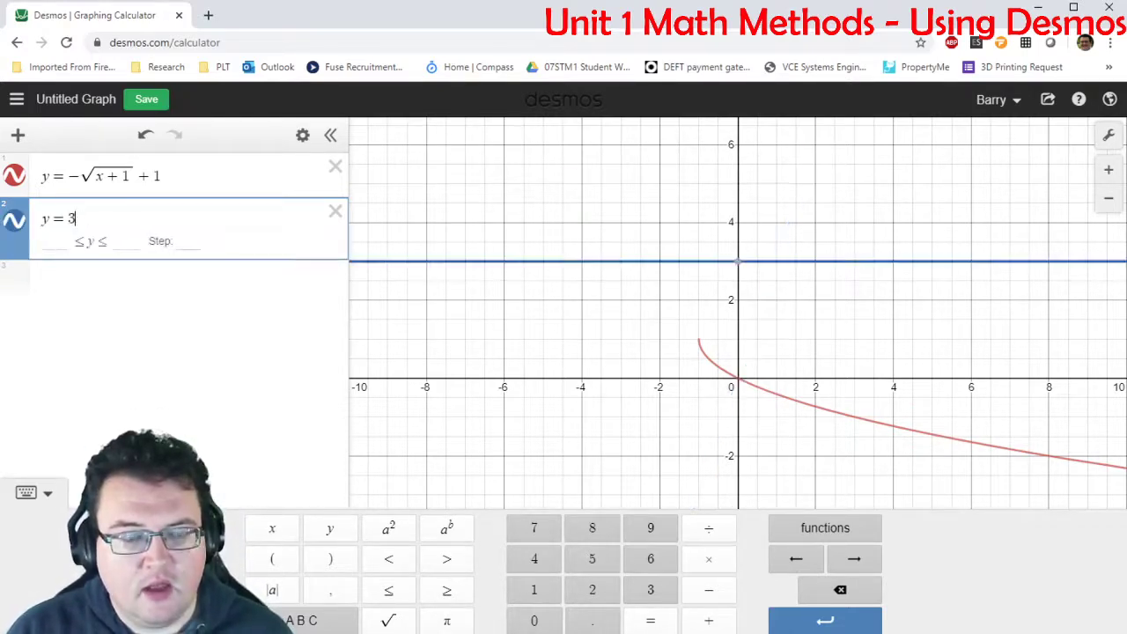
text(/x)
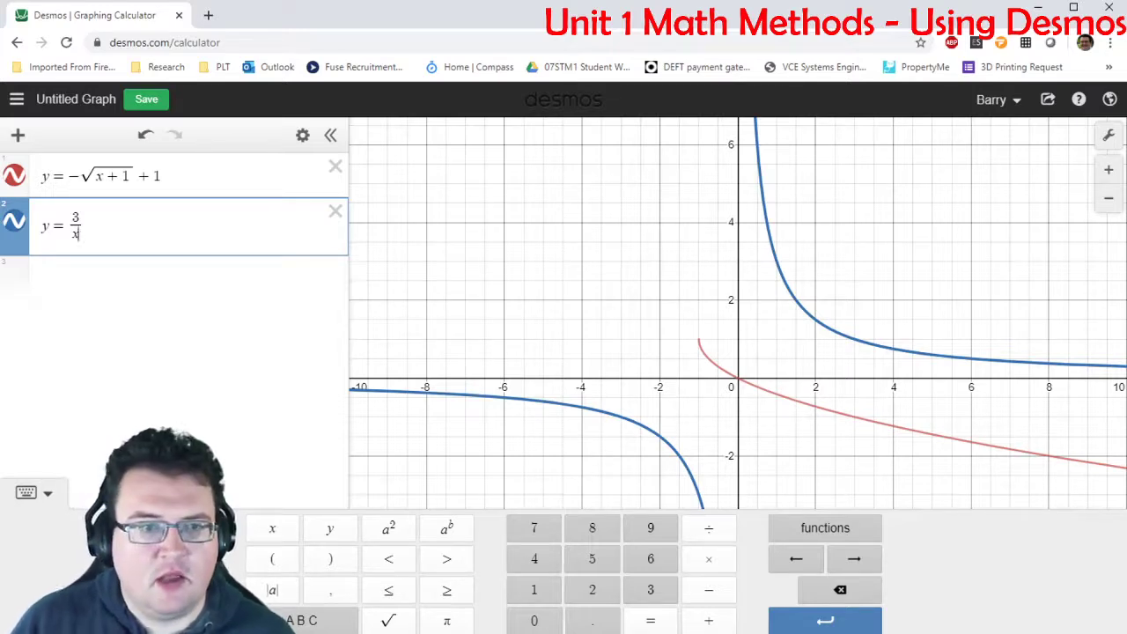
Subtract 2 after the fraction in the second equation, making it y = 3/x − 2.
key(Right)
text(- )
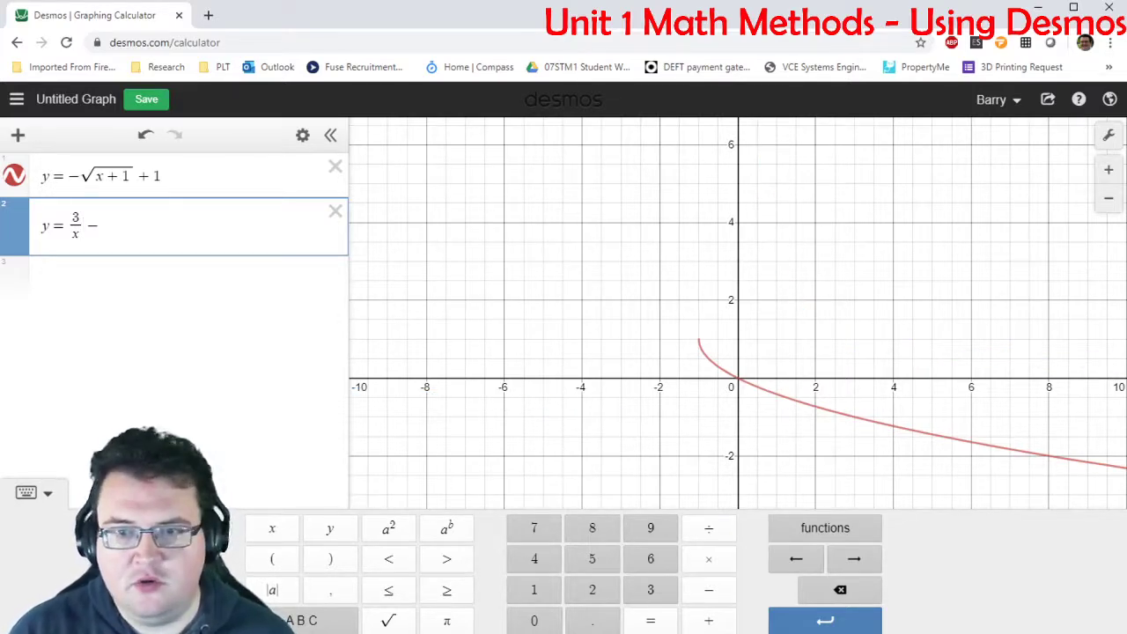
text(2)
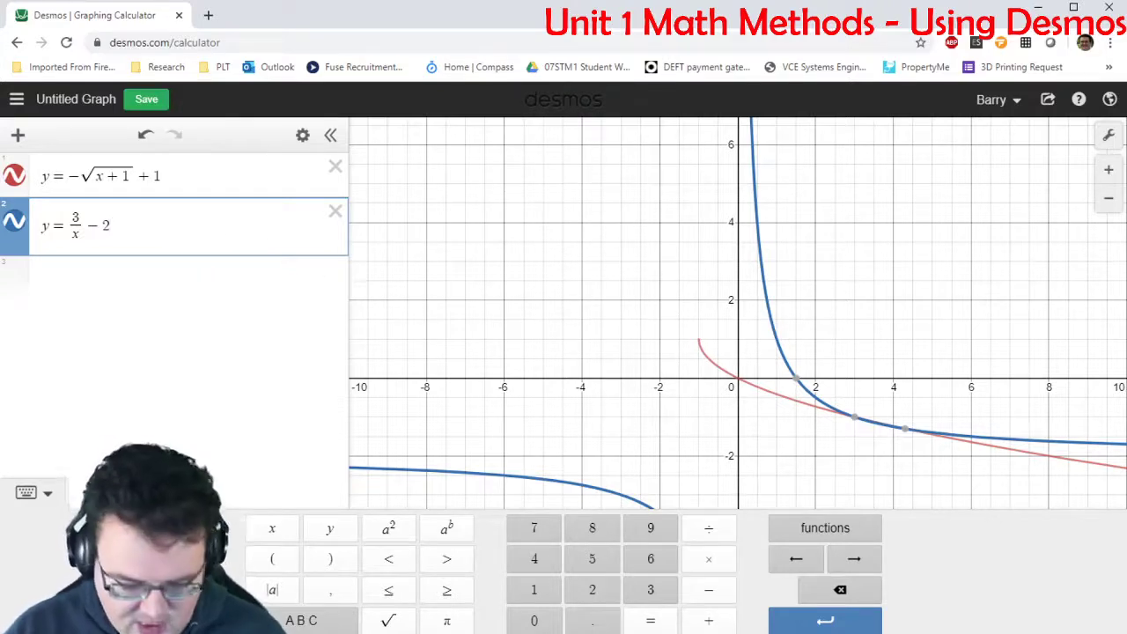
Restrict the domain of the y = 3/x − 2 curve with {x > 2}.
text({)
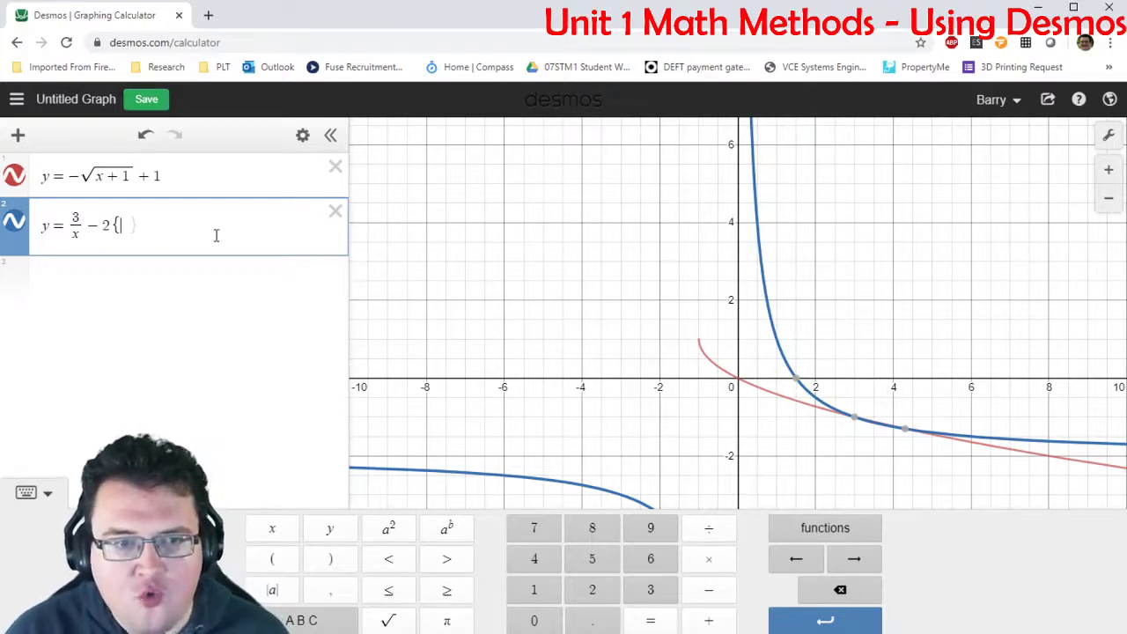
text(x > )
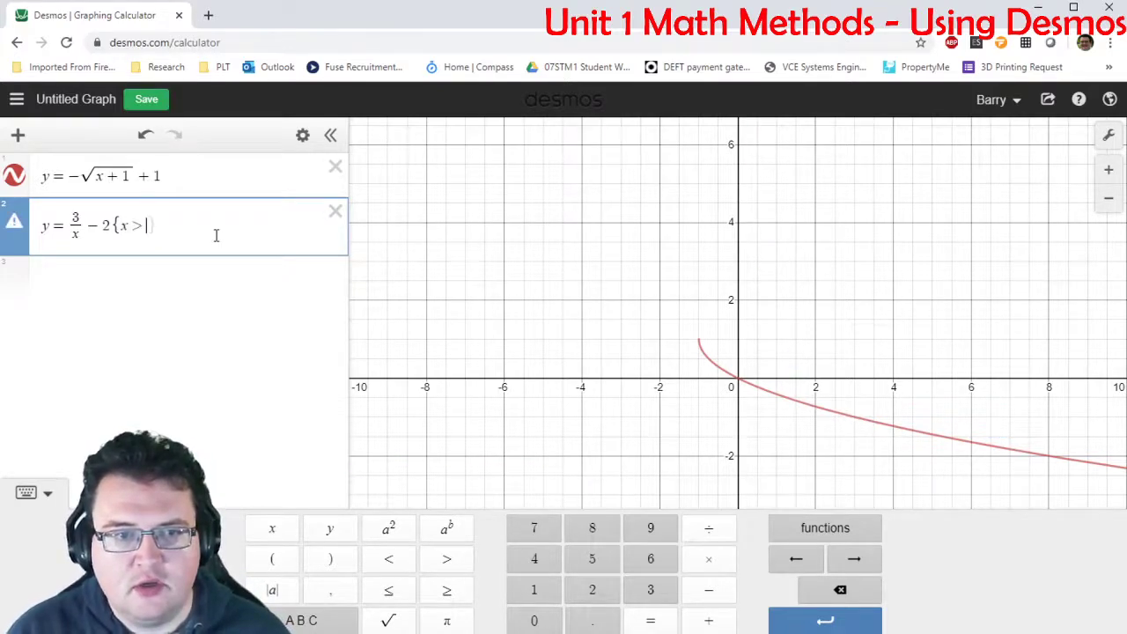
text(2)
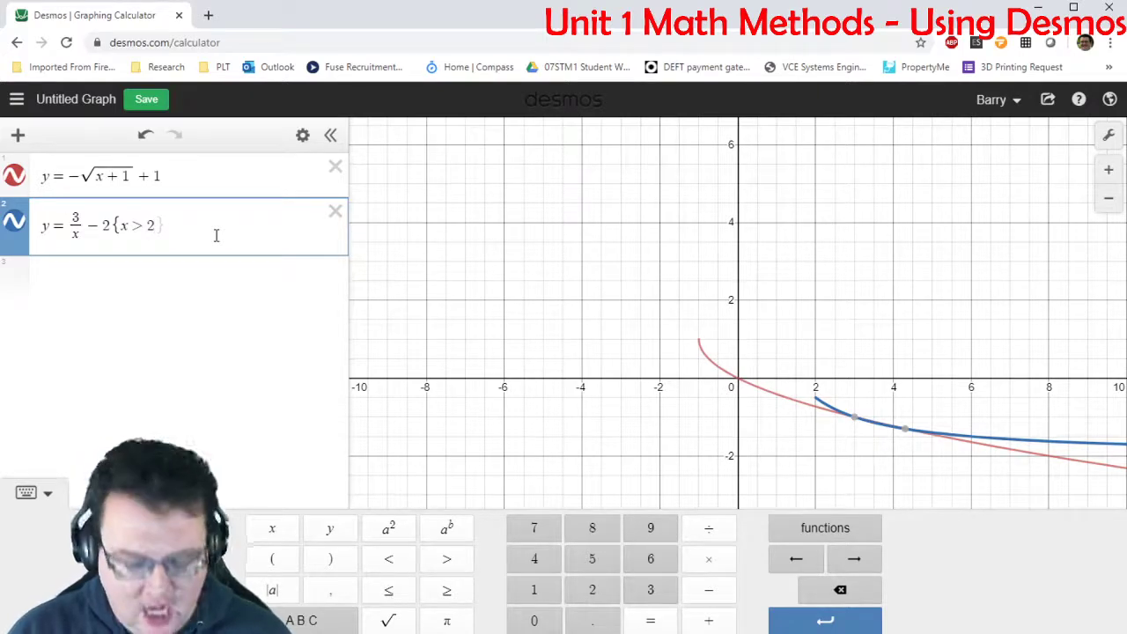
text(})
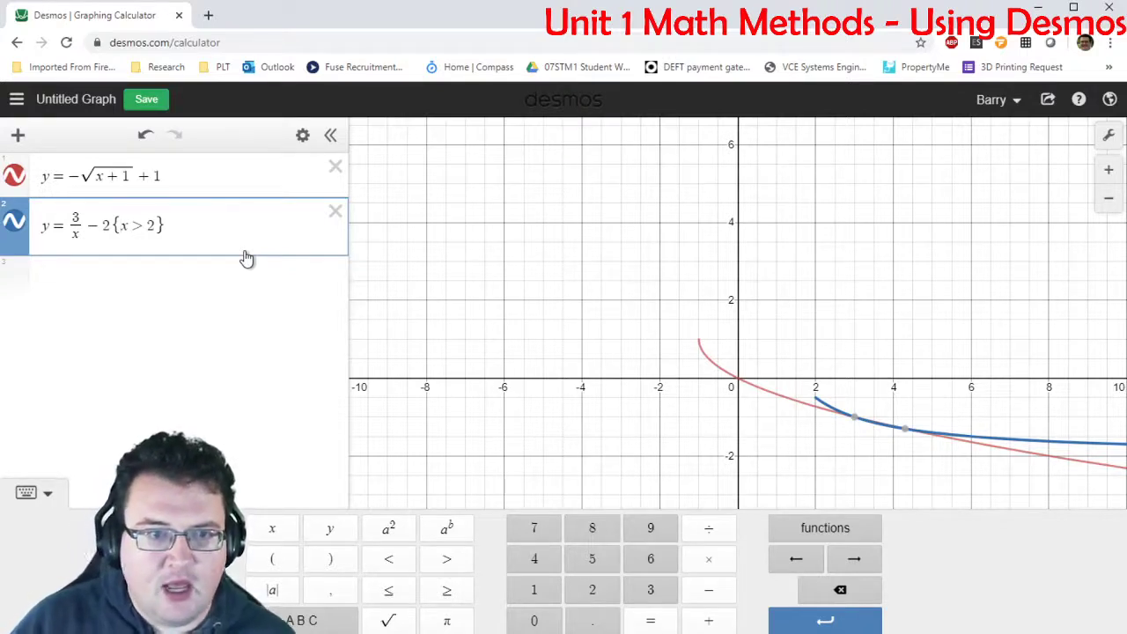
Change the domain restriction of the y = 3/x − 2 curve to {2 ≤ x ≤ 4}.
key(Right)
key(Right)
key(BackSpace)
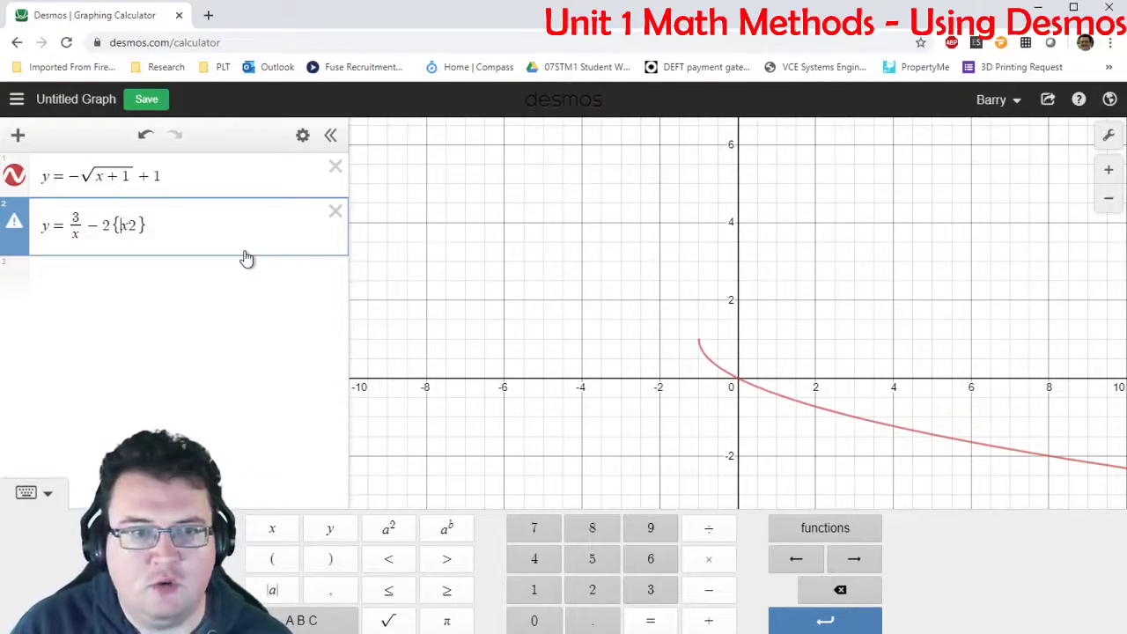
text(2)
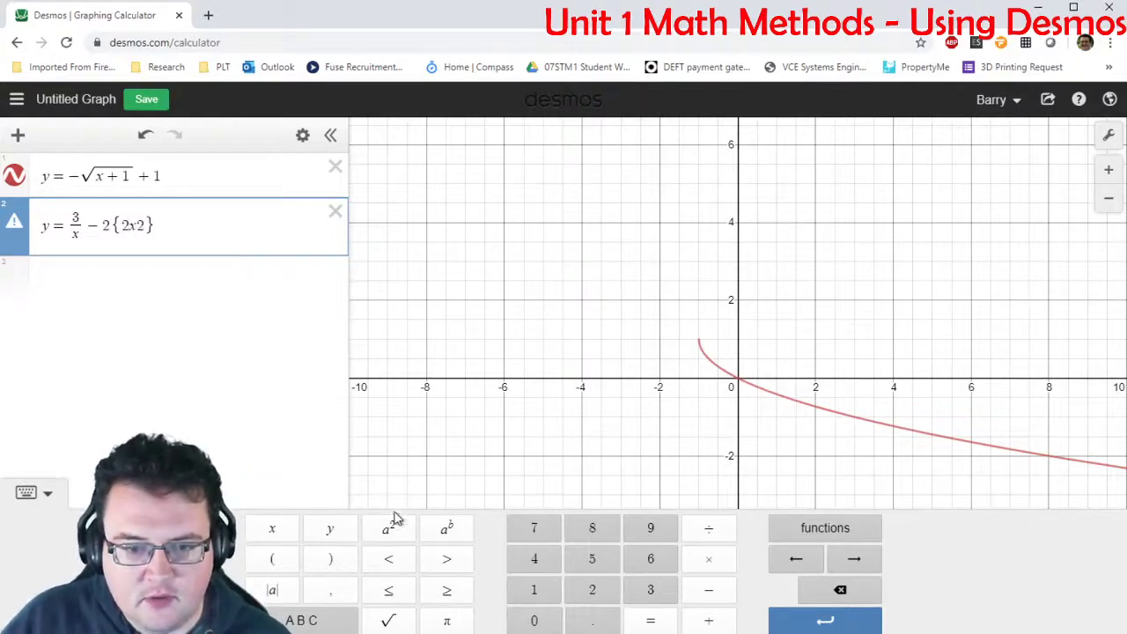
click(387, 568)
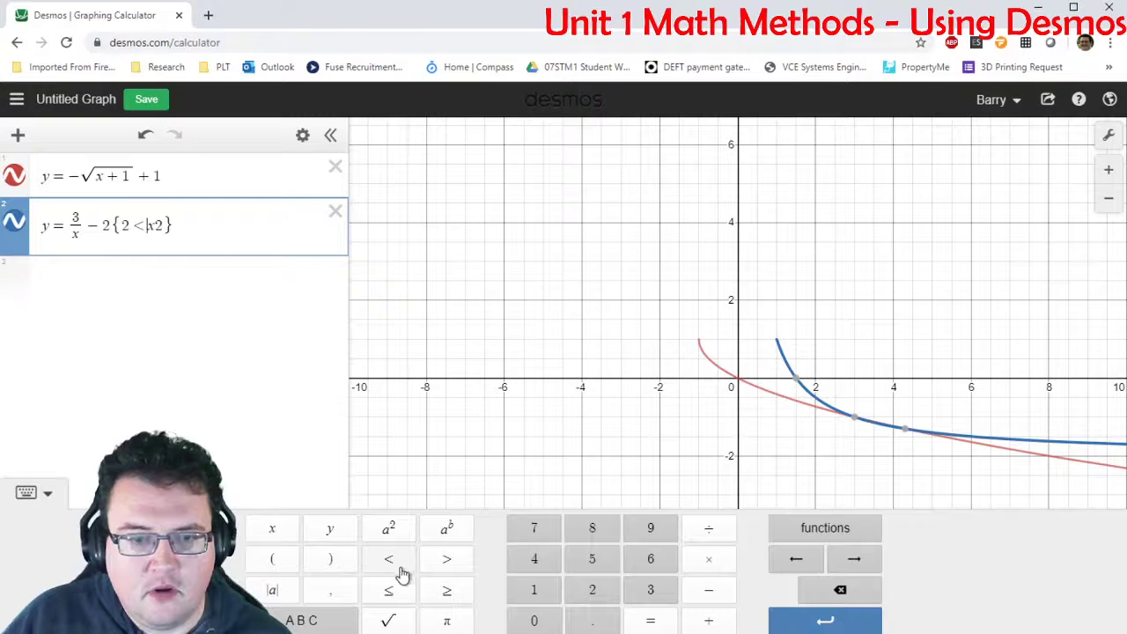
key(BackSpace)
click(389, 592)
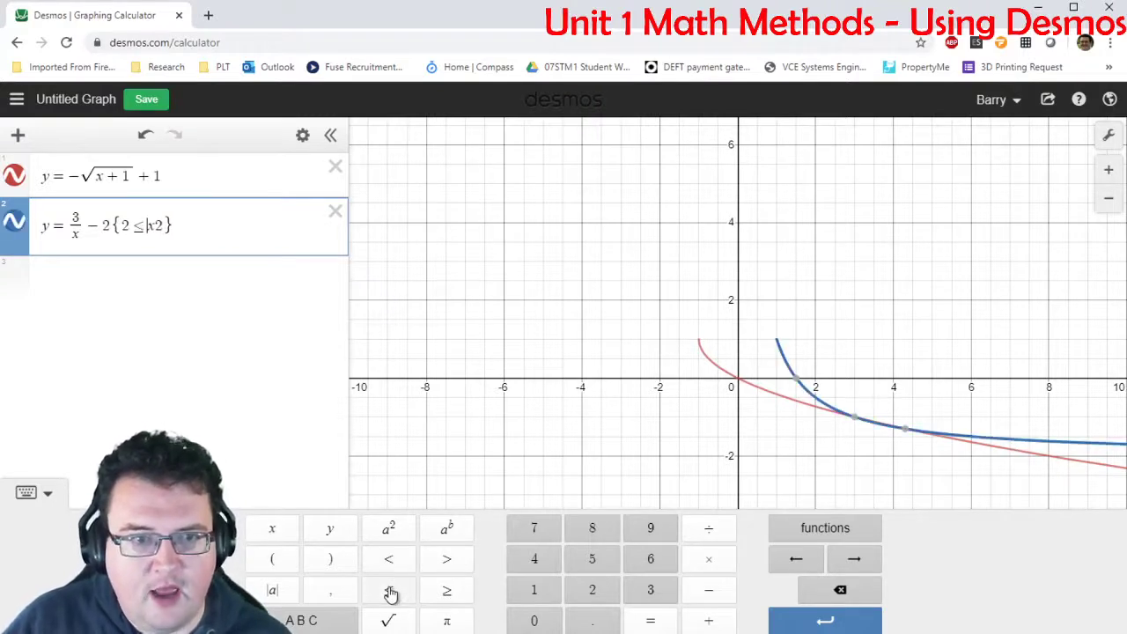
key(Right)
click(391, 594)
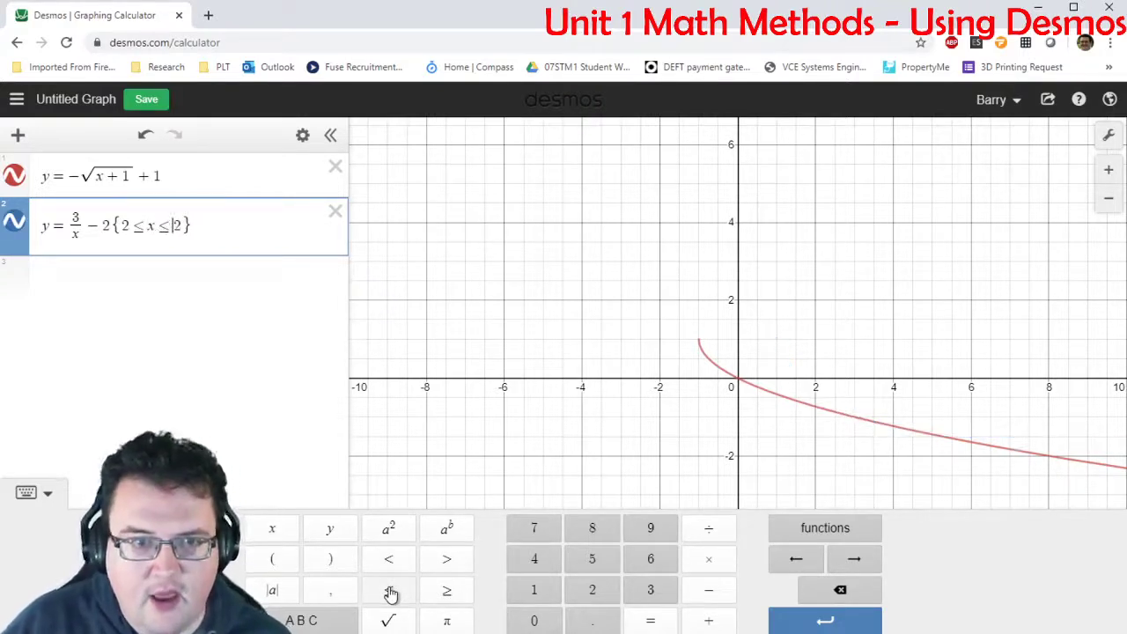
key(Delete)
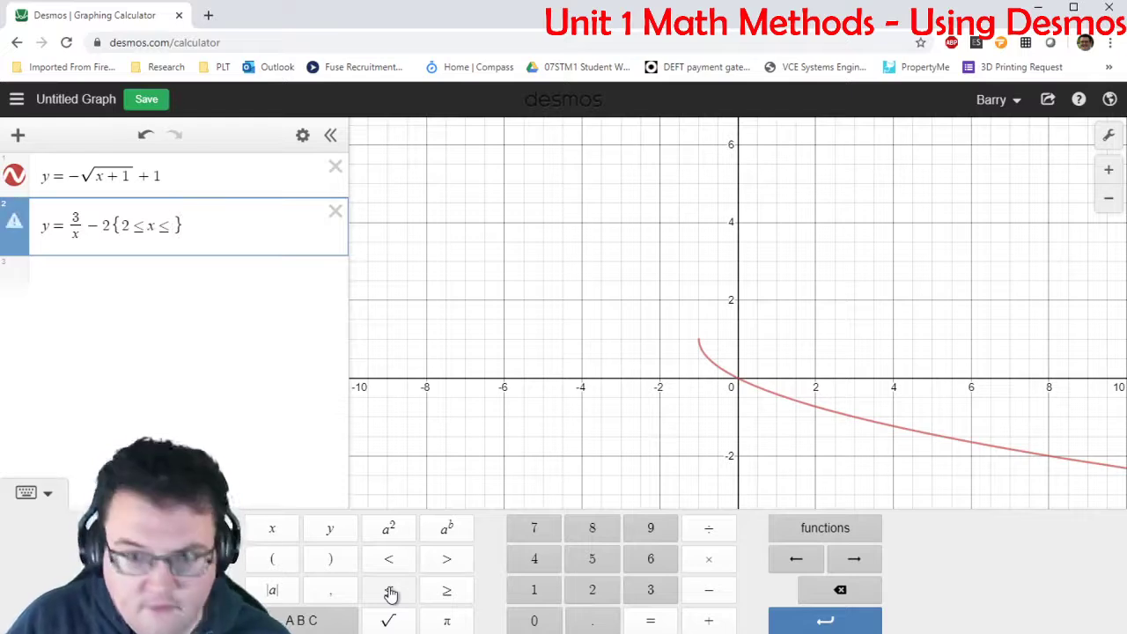
text(4)
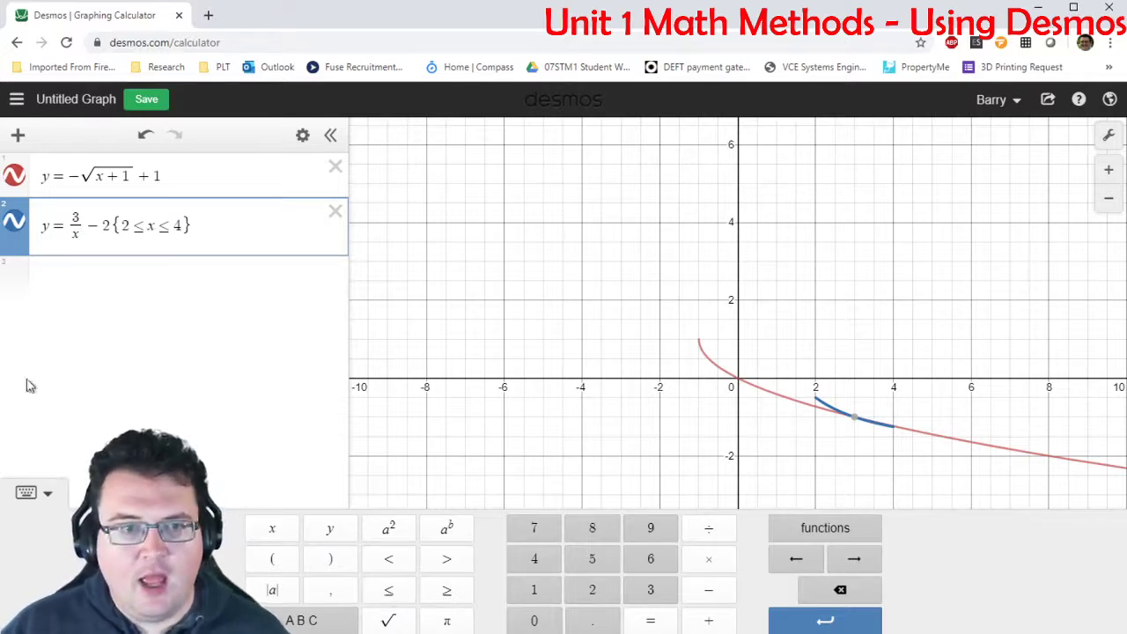
Restrict the domain of the square-root curve in the first equation with {4 < x < 6}.
click(197, 175)
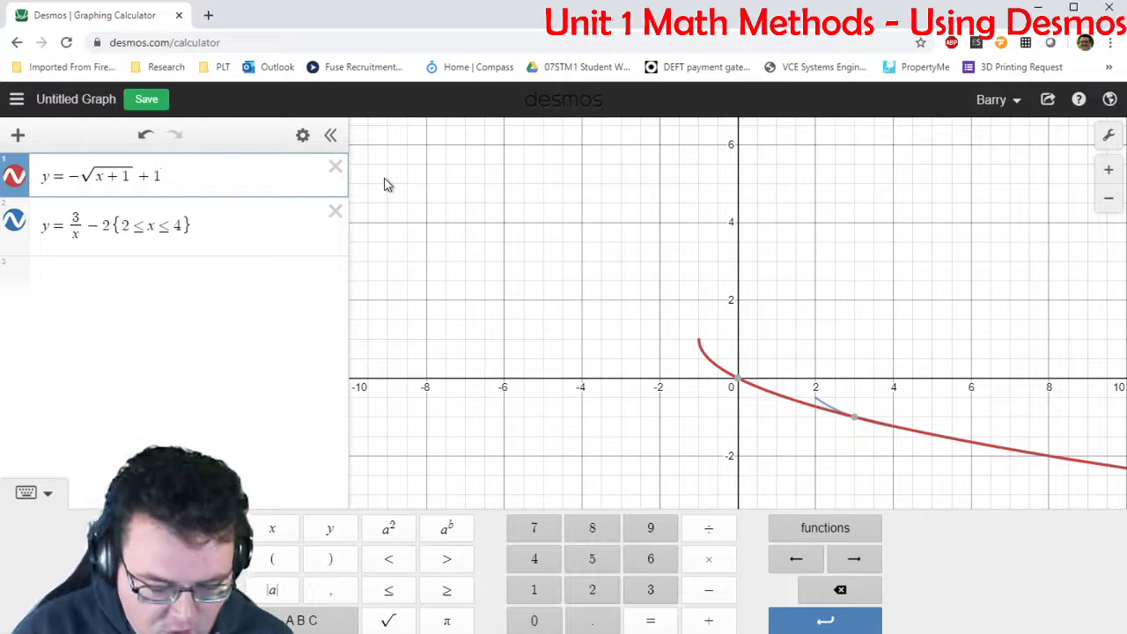
text({)
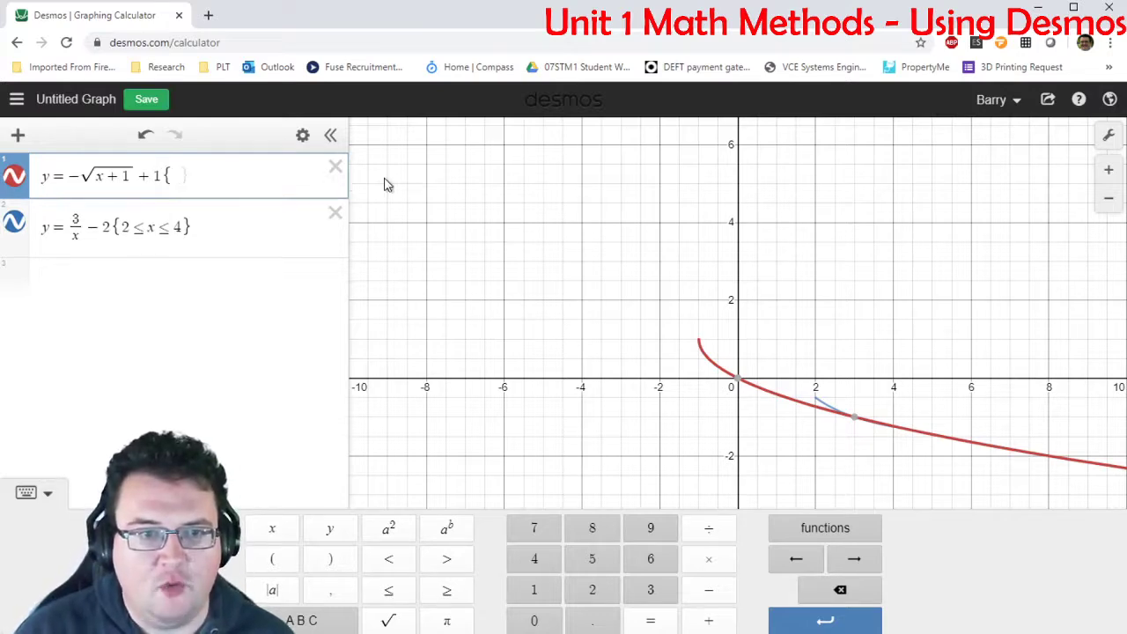
text(4 )
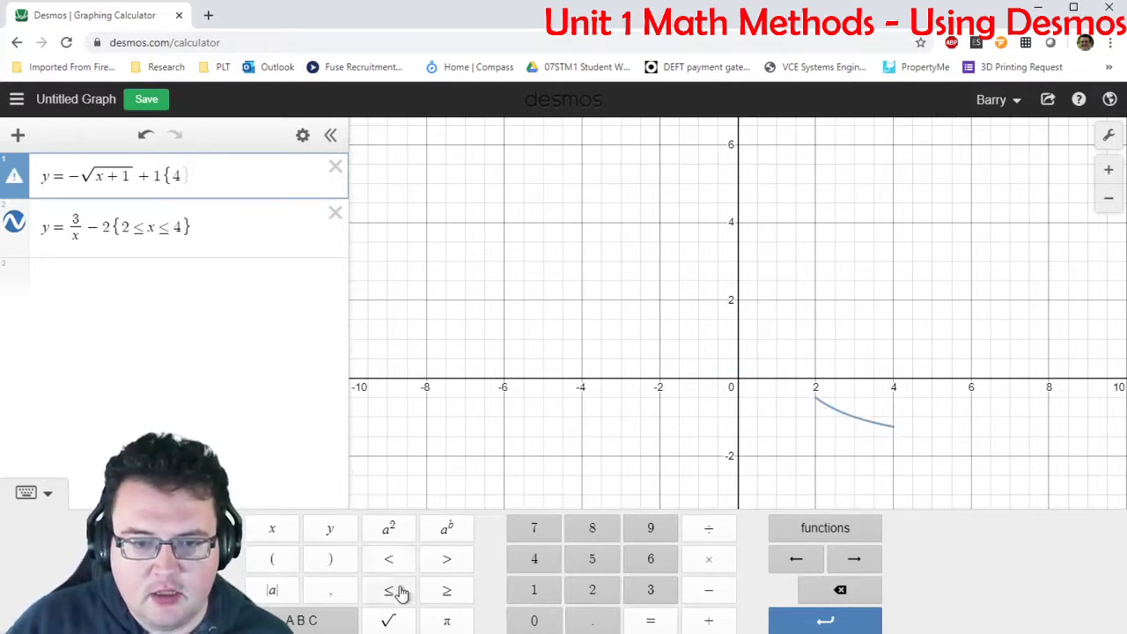
text(< x < )
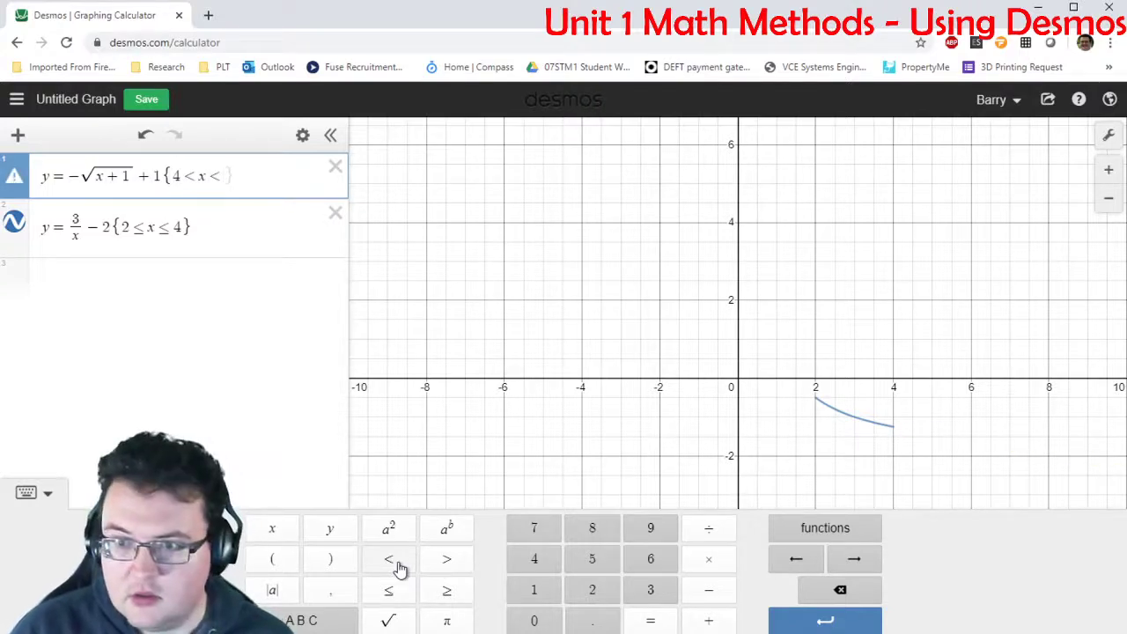
text(6)
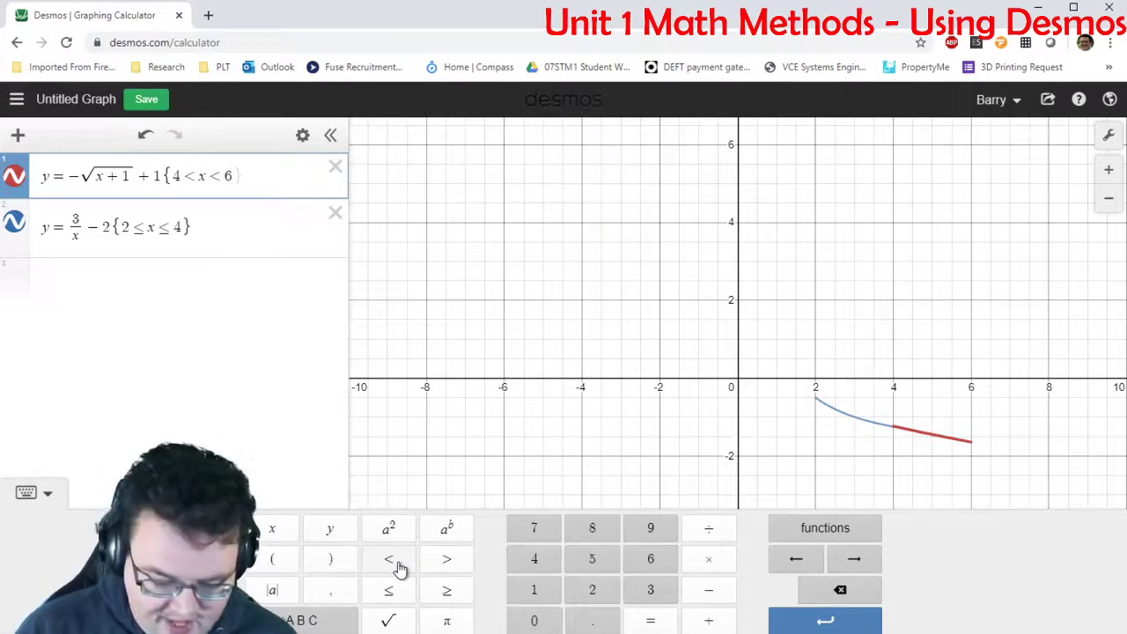
click(112, 366)
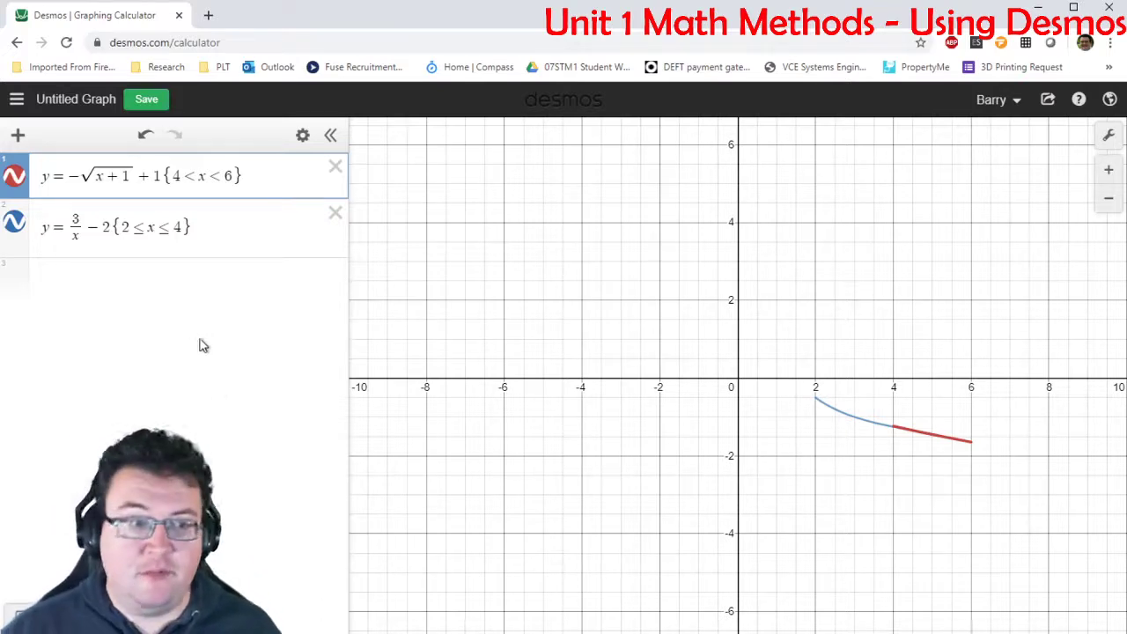
Add a new expression below the square-root equation with the semicircle y = √(25 − x²).
click(17, 135)
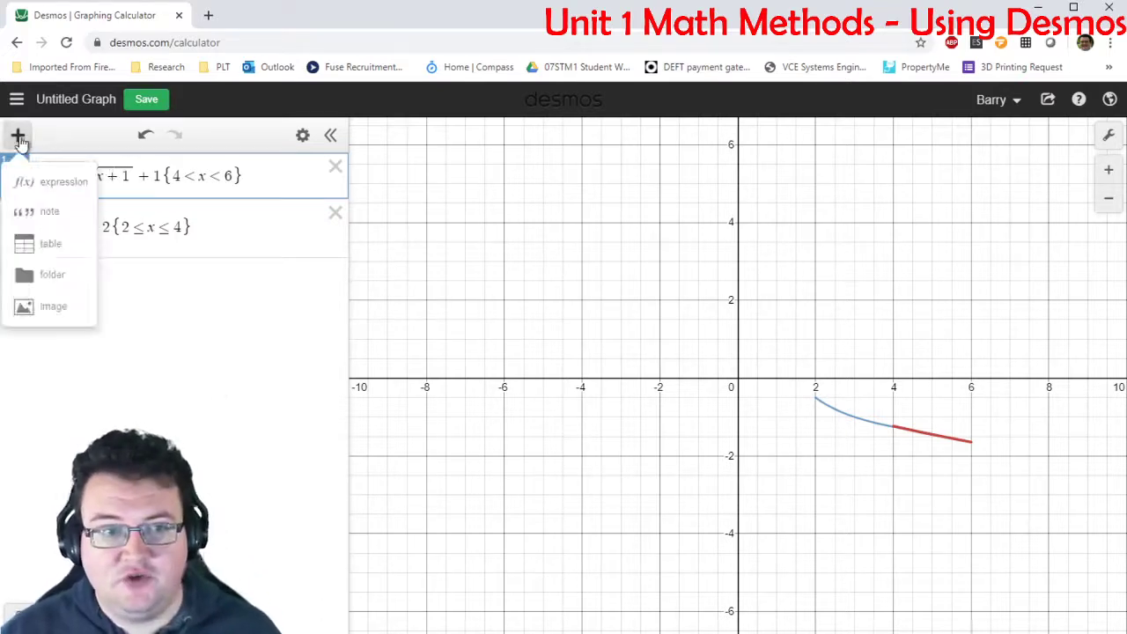
click(39, 182)
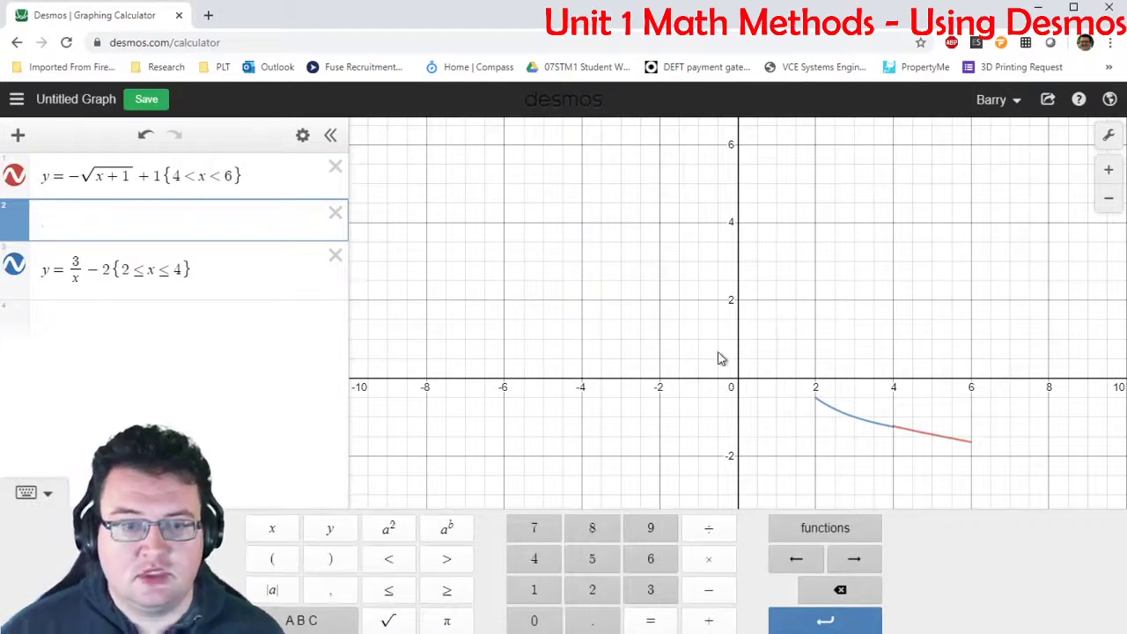
text(y =)
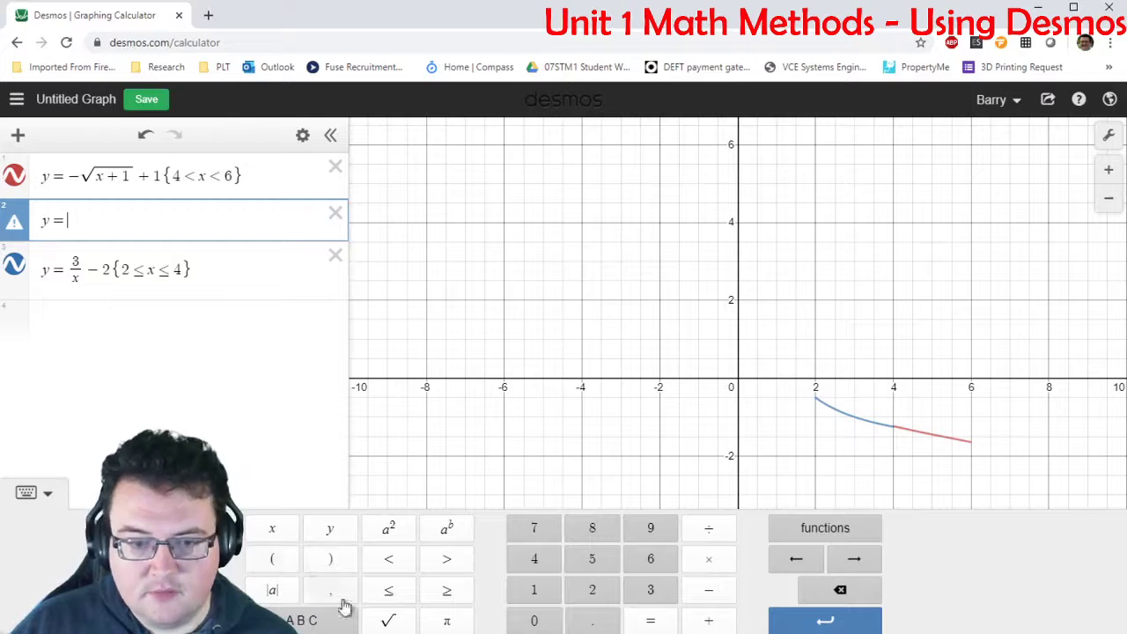
click(389, 619)
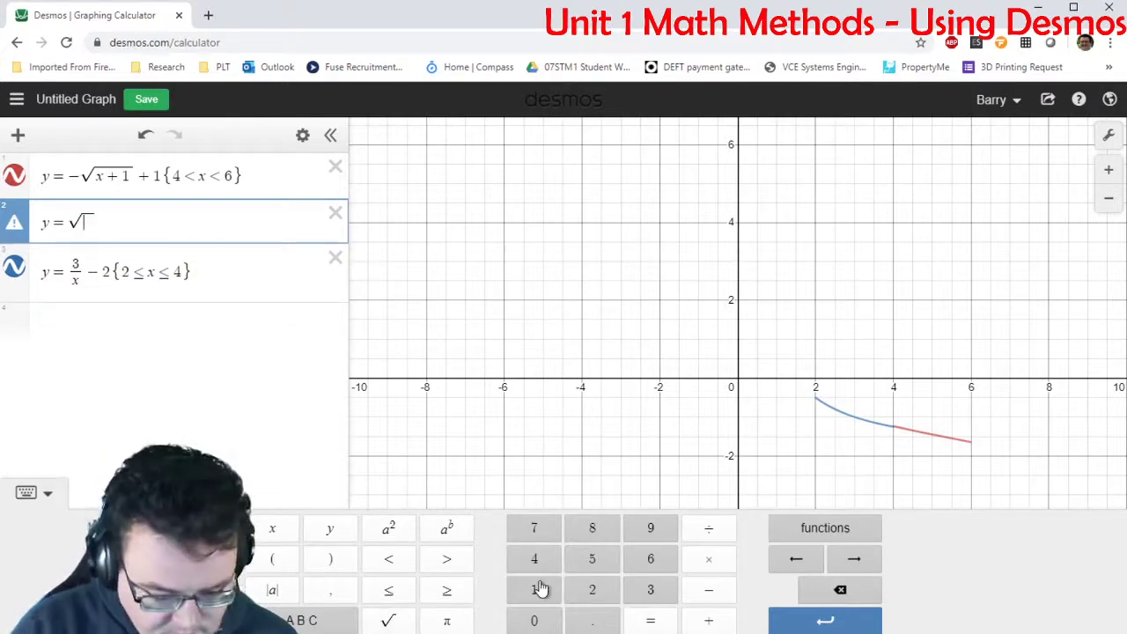
text(25-5)
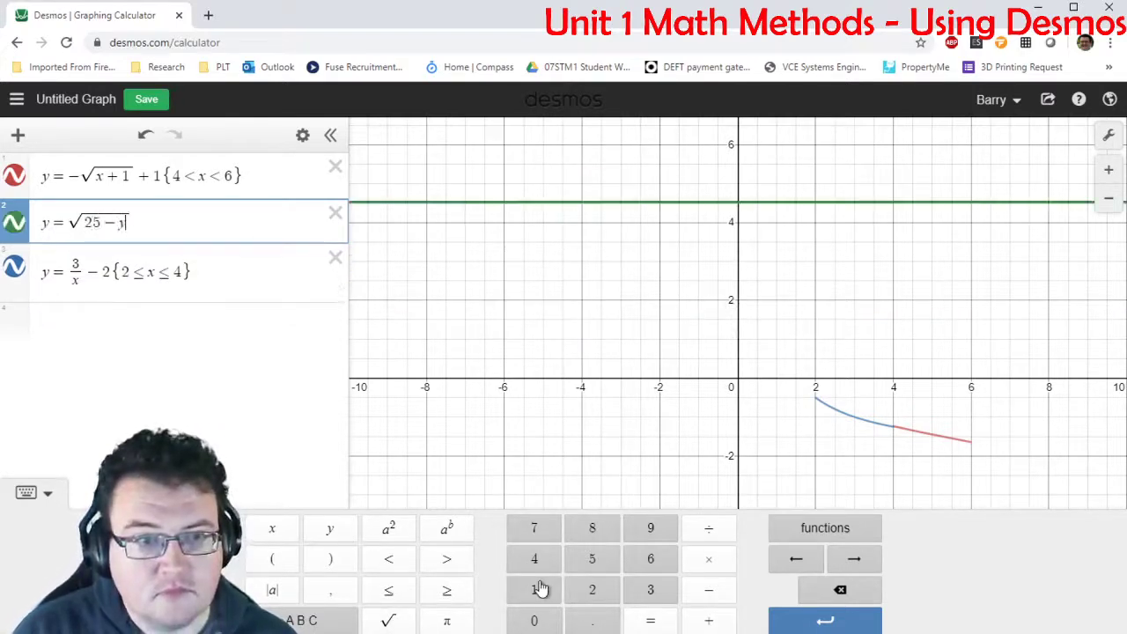
key(BackSpace)
text(x^2)
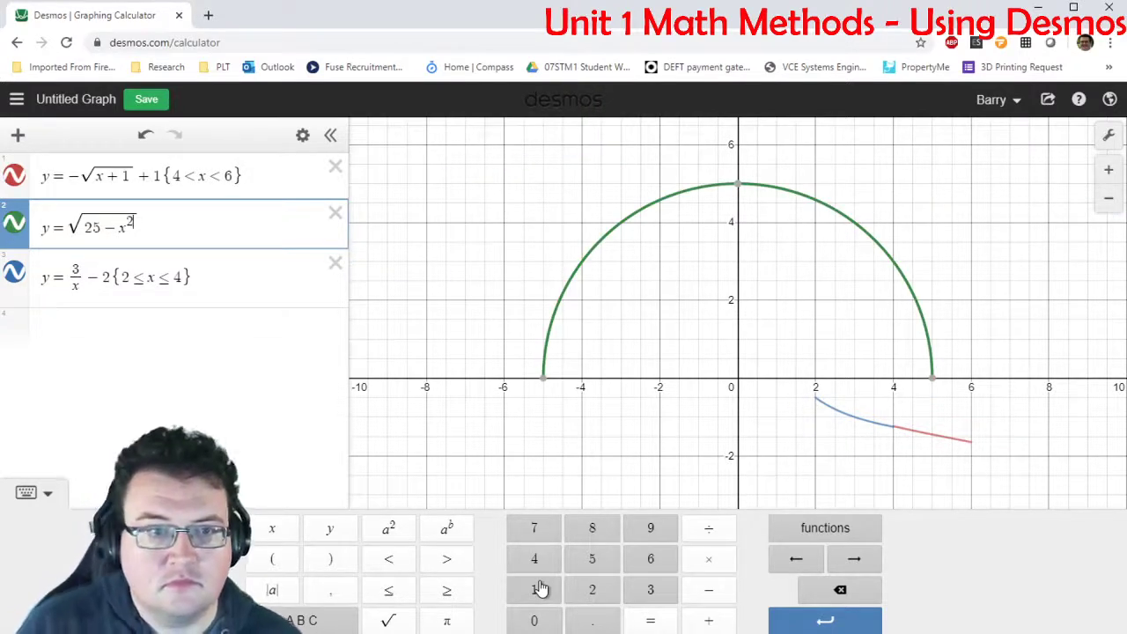
Shrink the semicircle by changing the constant under its root to 4, making it y = √(4 − x²).
key(Left)
key(Left)
key(Left)
key(BackSpace)
key(BackSpace)
text(4)
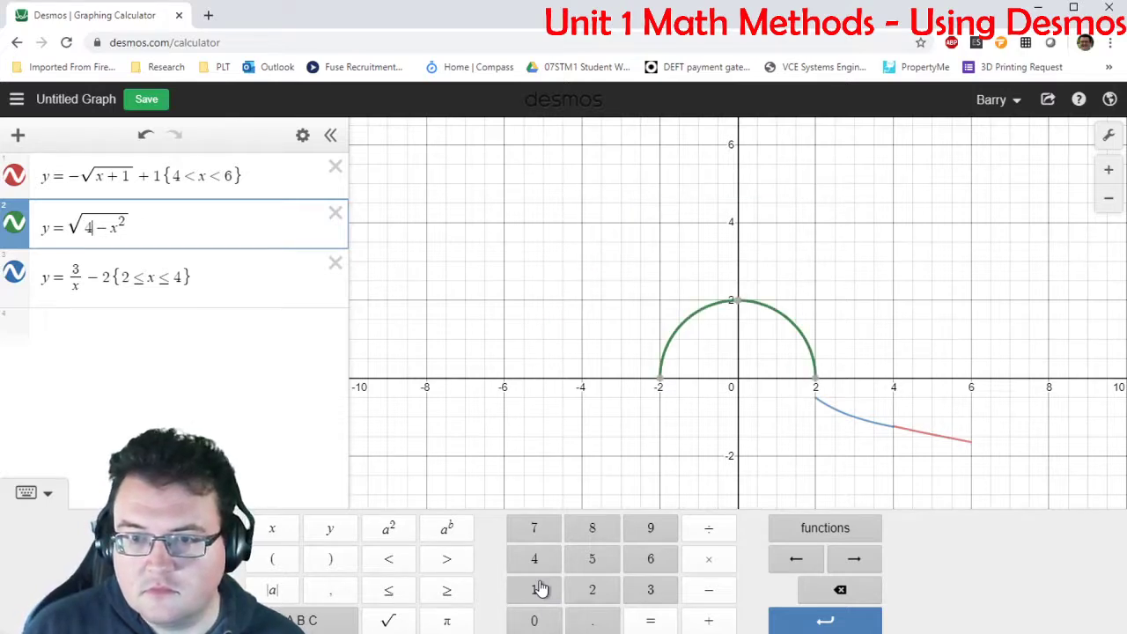
Shift the semicircle down by subtracting .5 after the root, first trying 1, making it y = √(4 − x²) − .5.
key(Right)
key(Right)
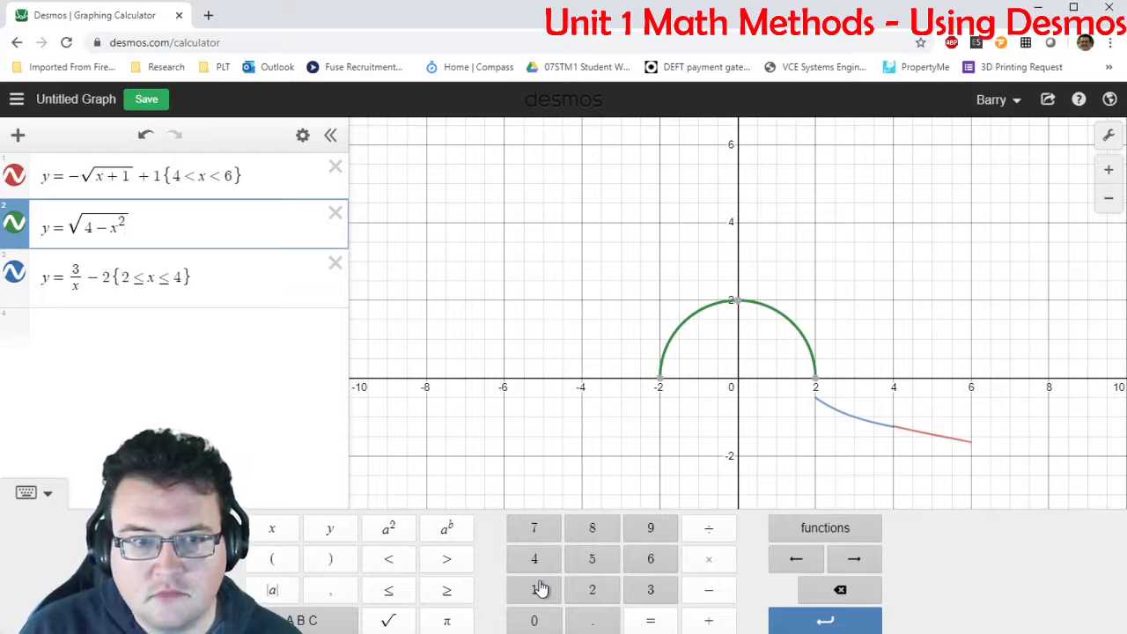
text(-)
key(BackSpace)
key(Right)
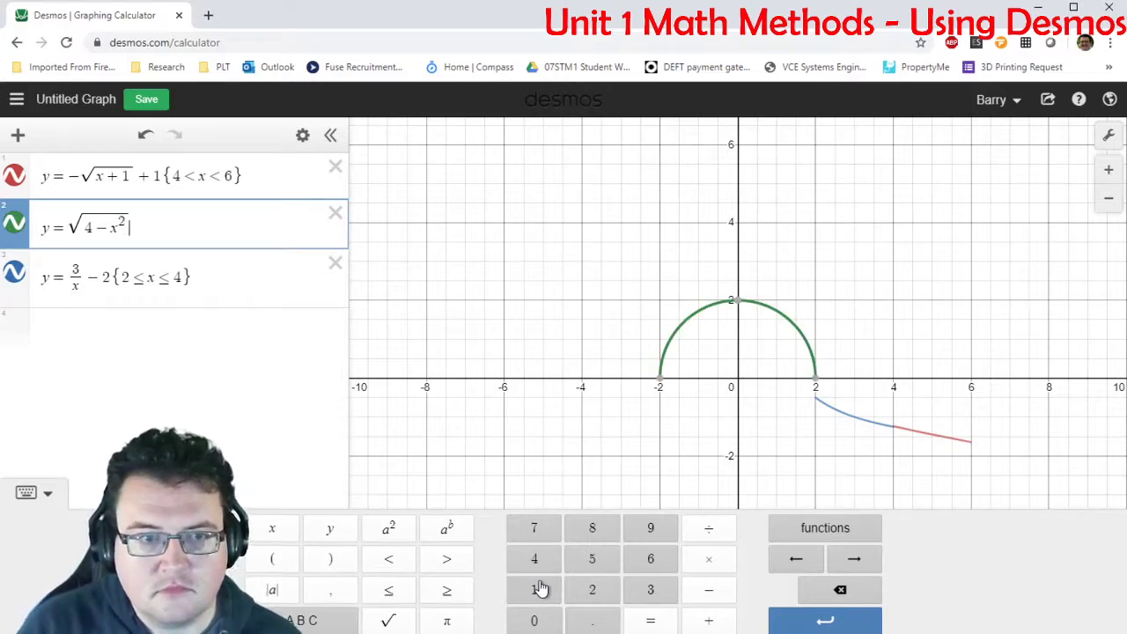
text(-1)
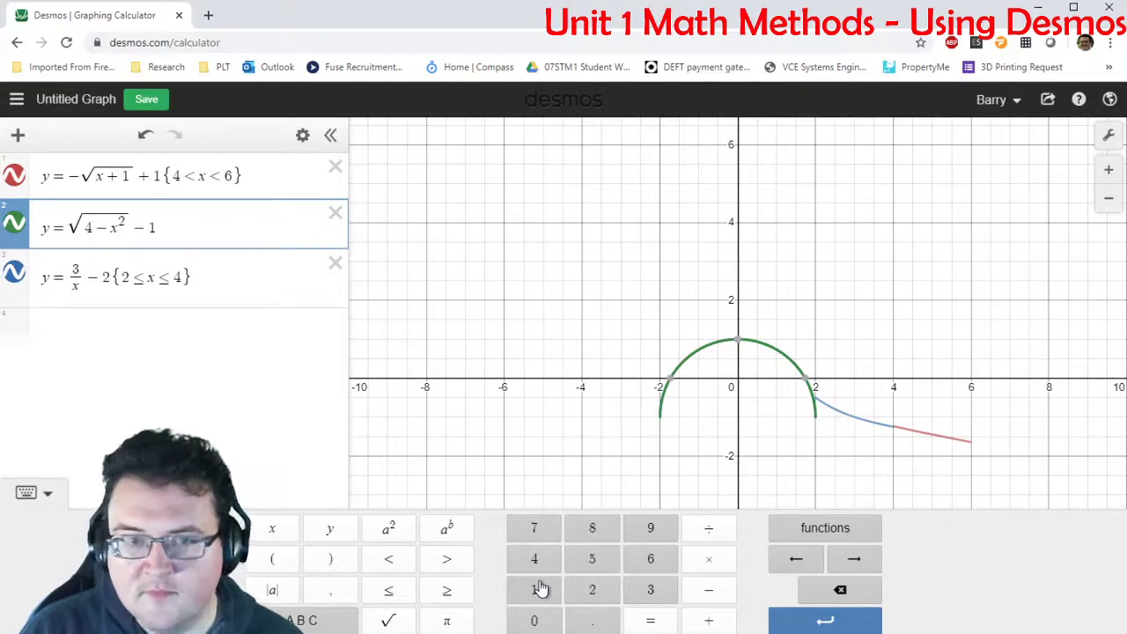
key(BackSpace)
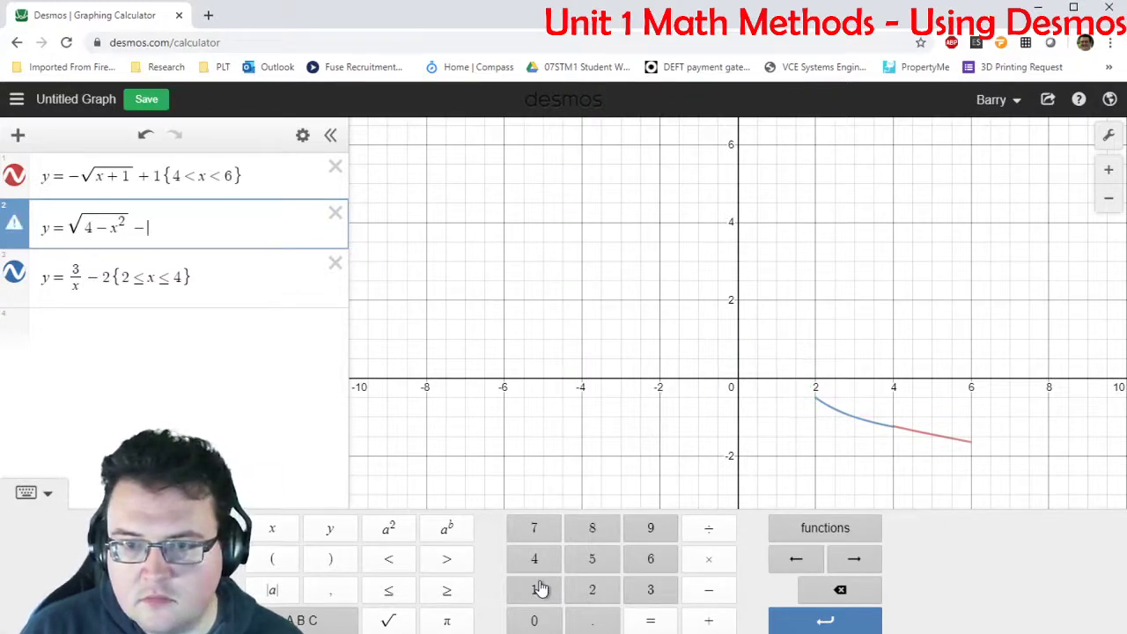
text(.5)
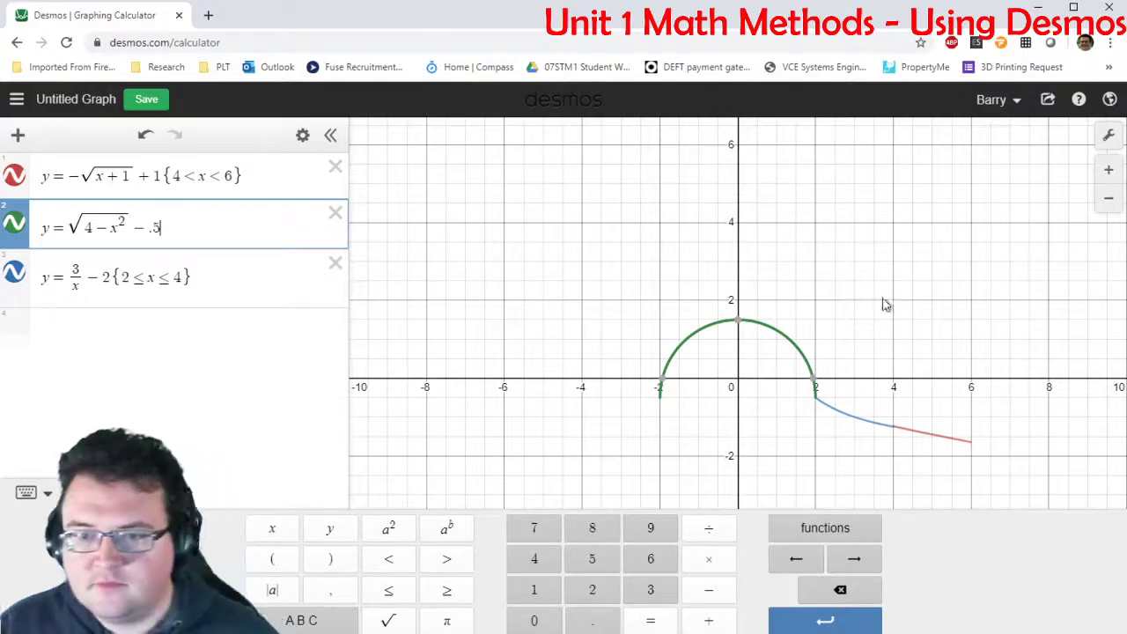
click(630, 441)
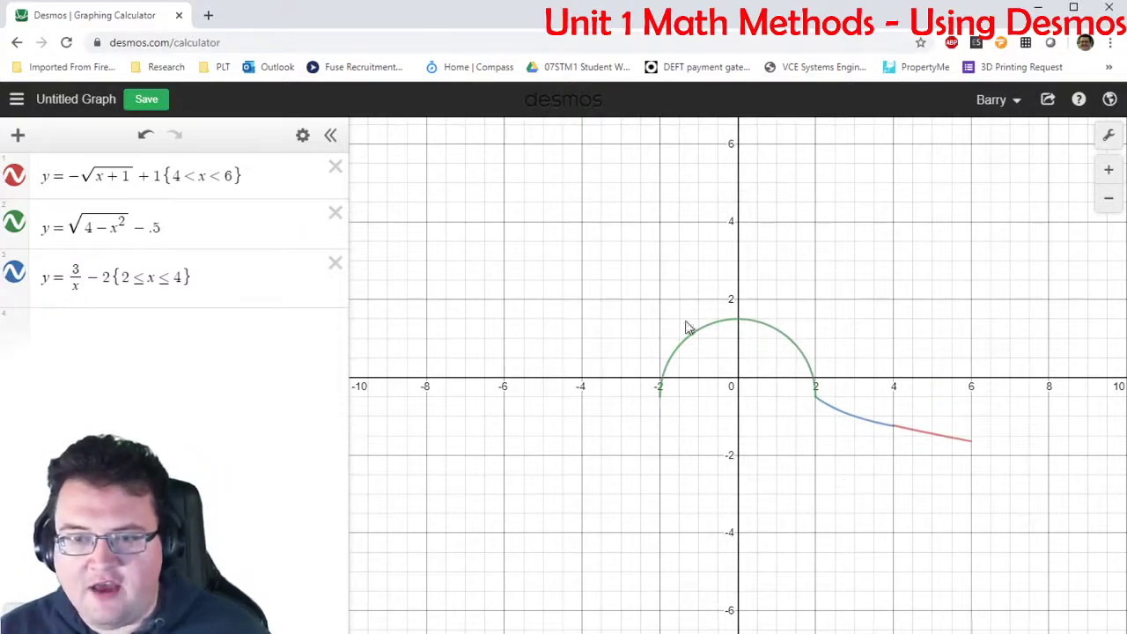
Trace the hyperbola piece to its endpoint at x = 2 and inspect how the three curve pieces join.
mouse_move(839, 425)
mouse_down()
mouse_move(813, 396)
mouse_move(828, 408)
mouse_move(803, 410)
mouse_up()
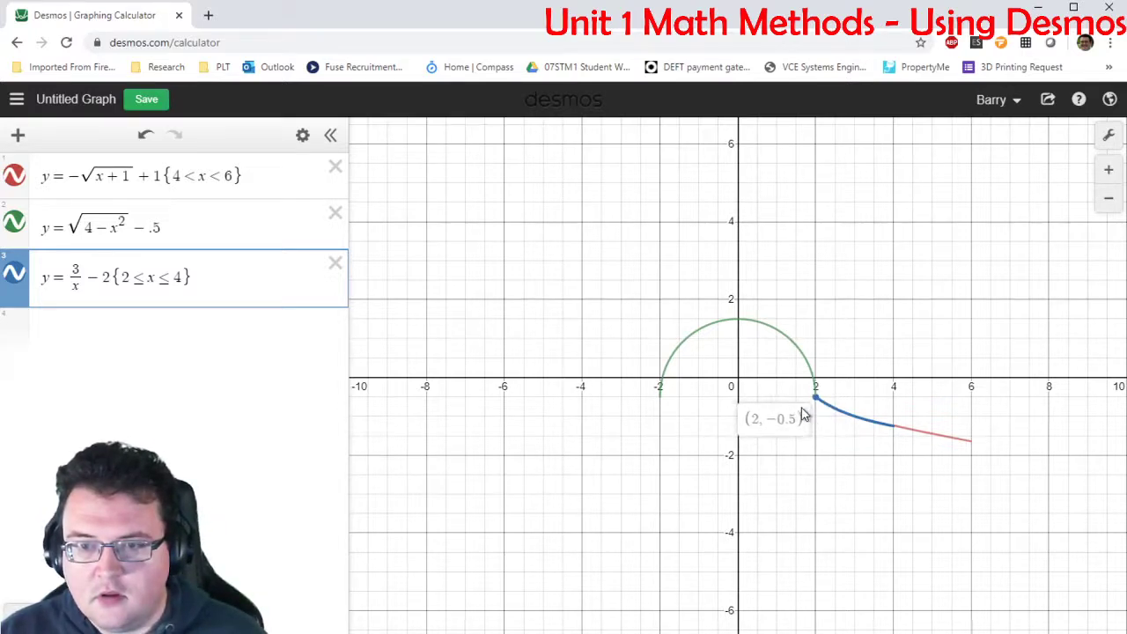
click(662, 368)
click(842, 411)
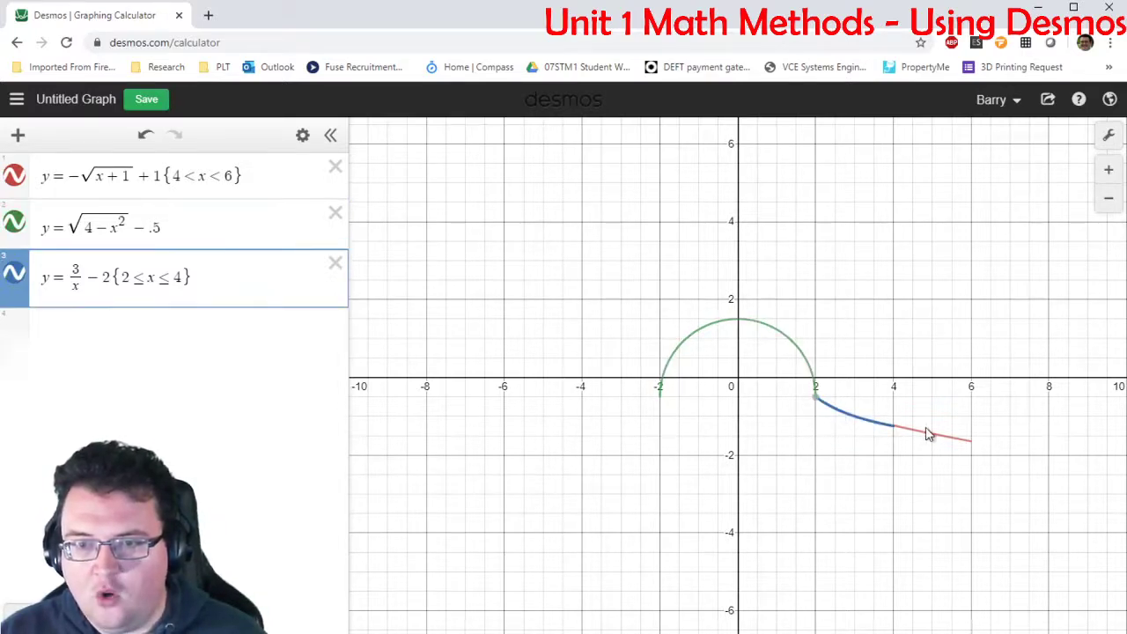
click(929, 434)
click(958, 490)
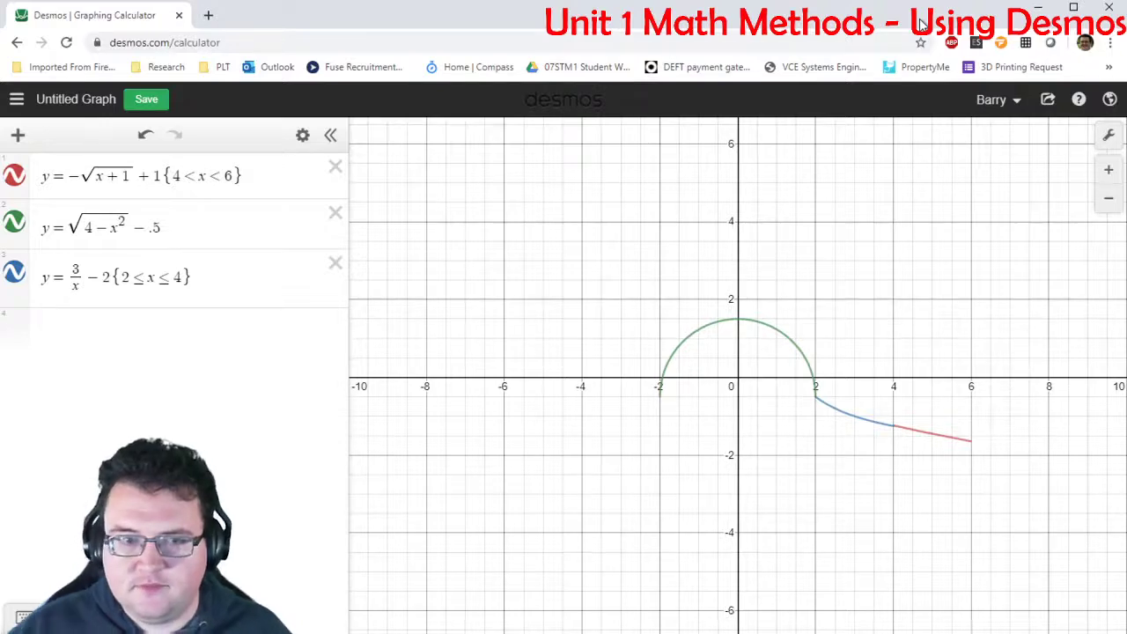
Examine closely the endpoints of the hyperbola and square-root pieces at x = 4, tracing the square-root curve's endpoint.
scroll(871, 444, up, 5)
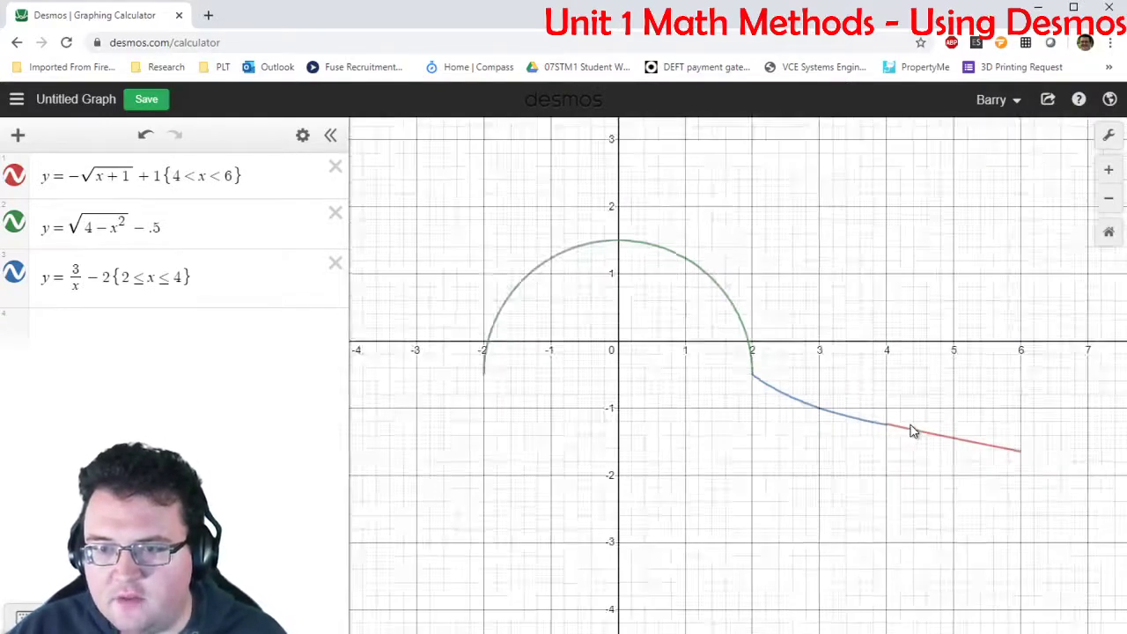
scroll(912, 431, up, 10)
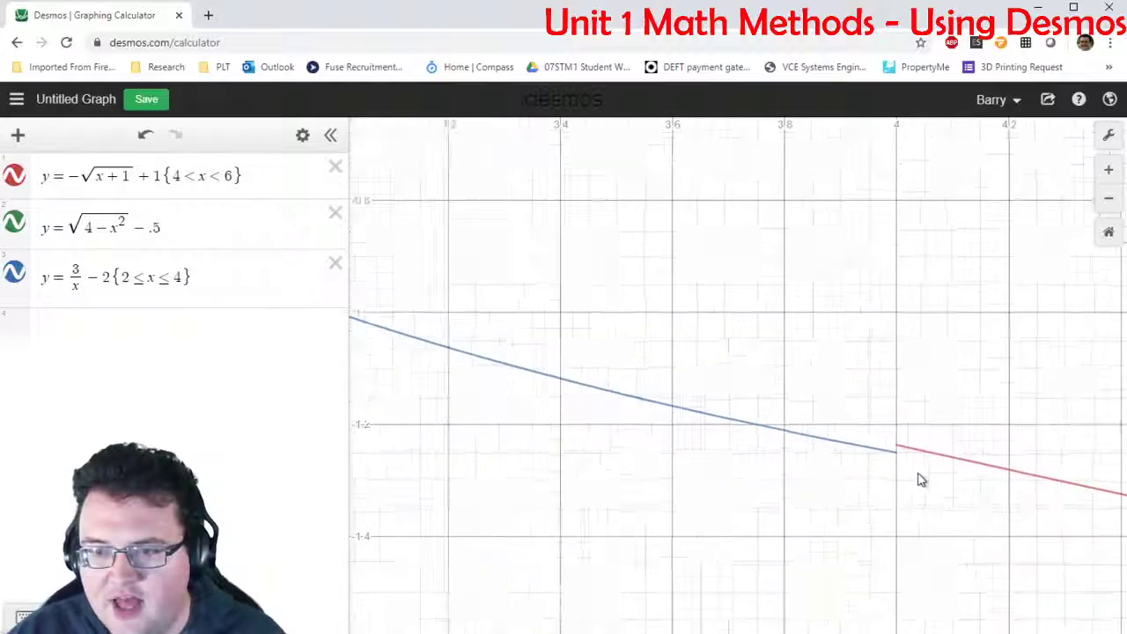
scroll(918, 480, up, 15)
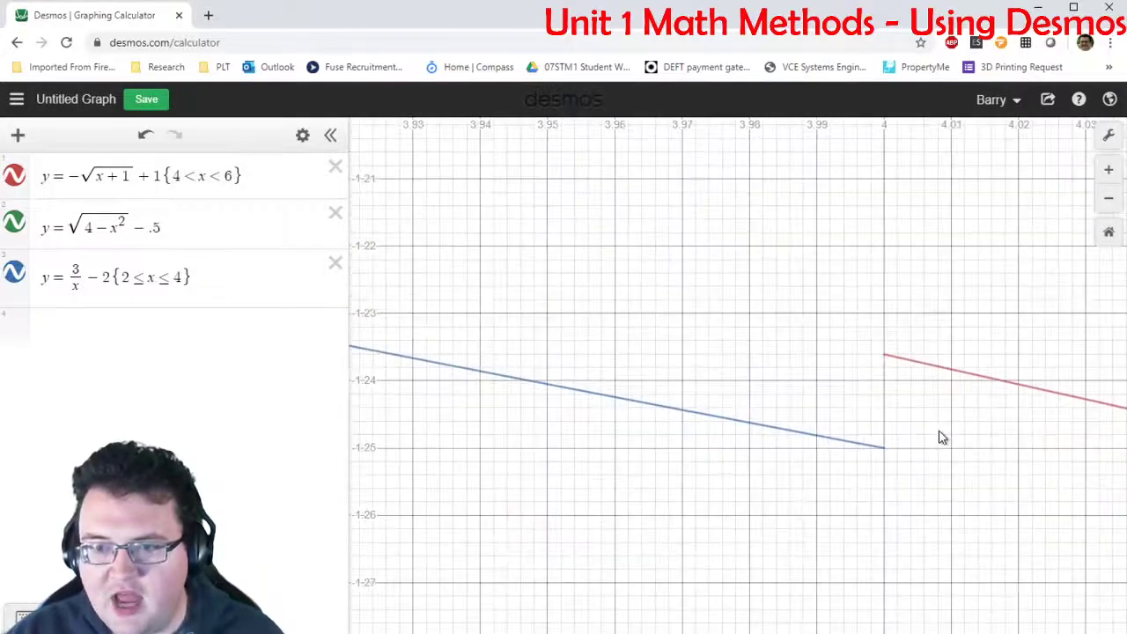
scroll(942, 438, up, 2)
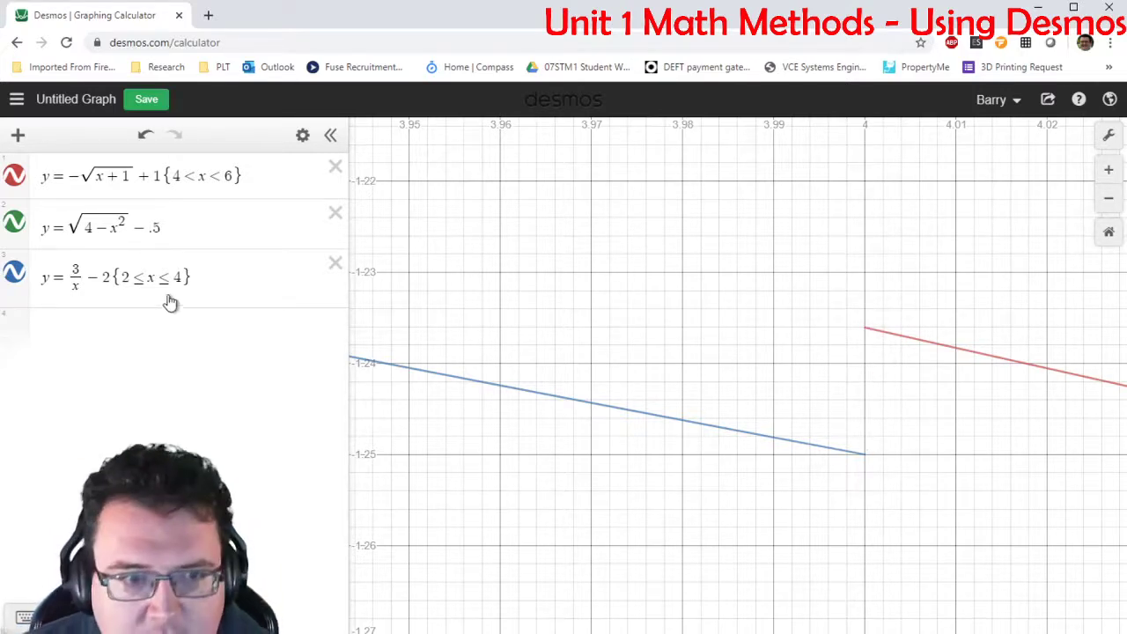
click(257, 170)
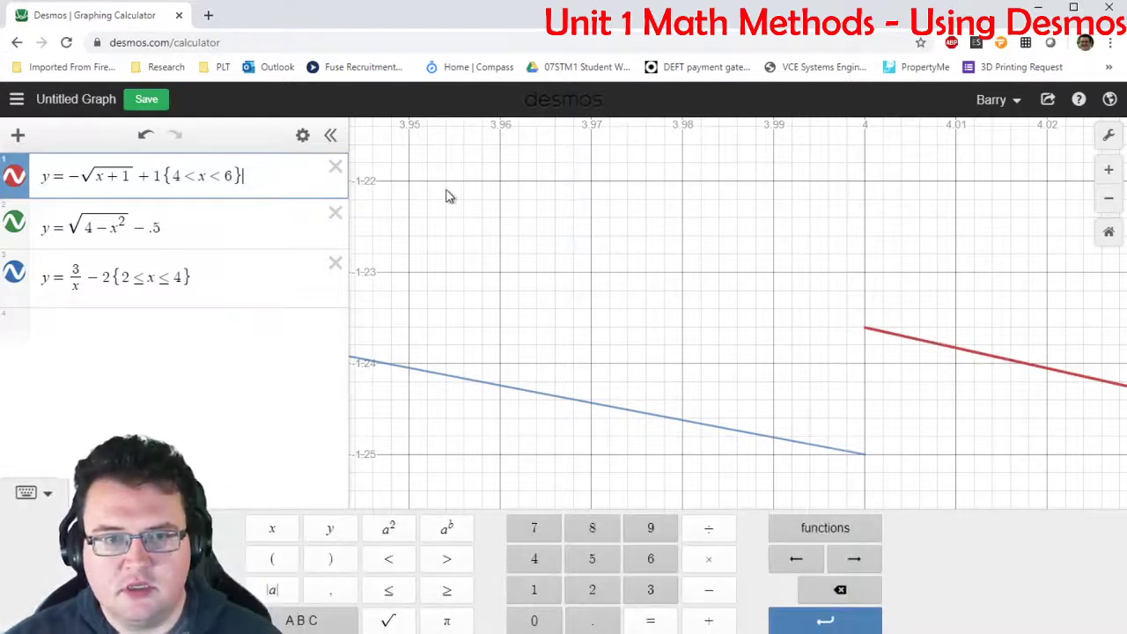
key(Left)
key(Left)
key(Left)
key(Left)
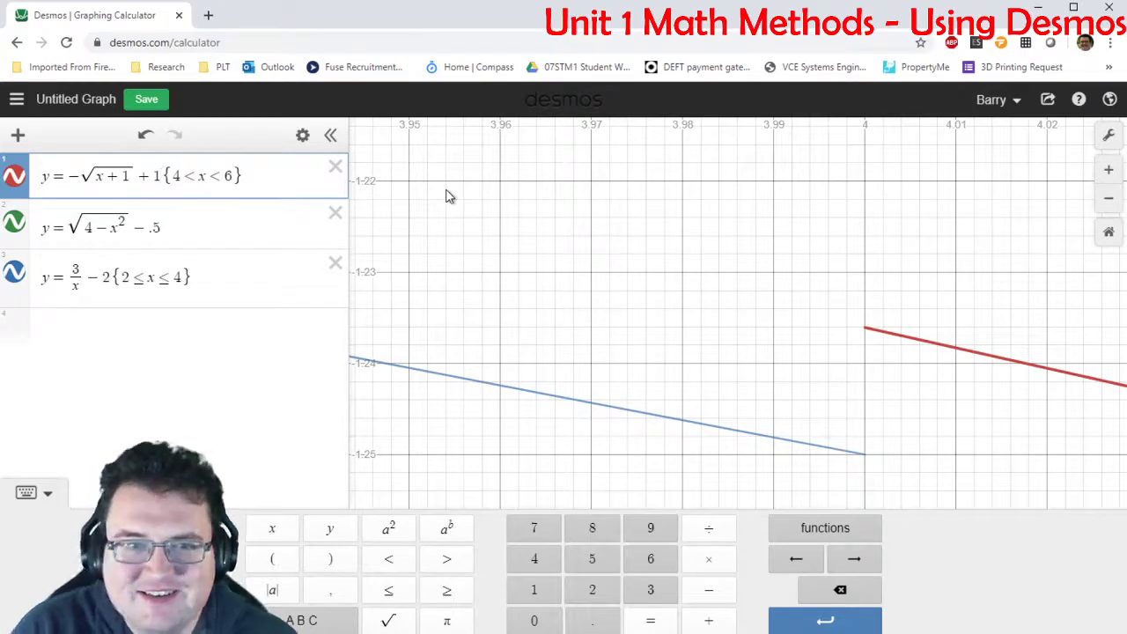
click(918, 345)
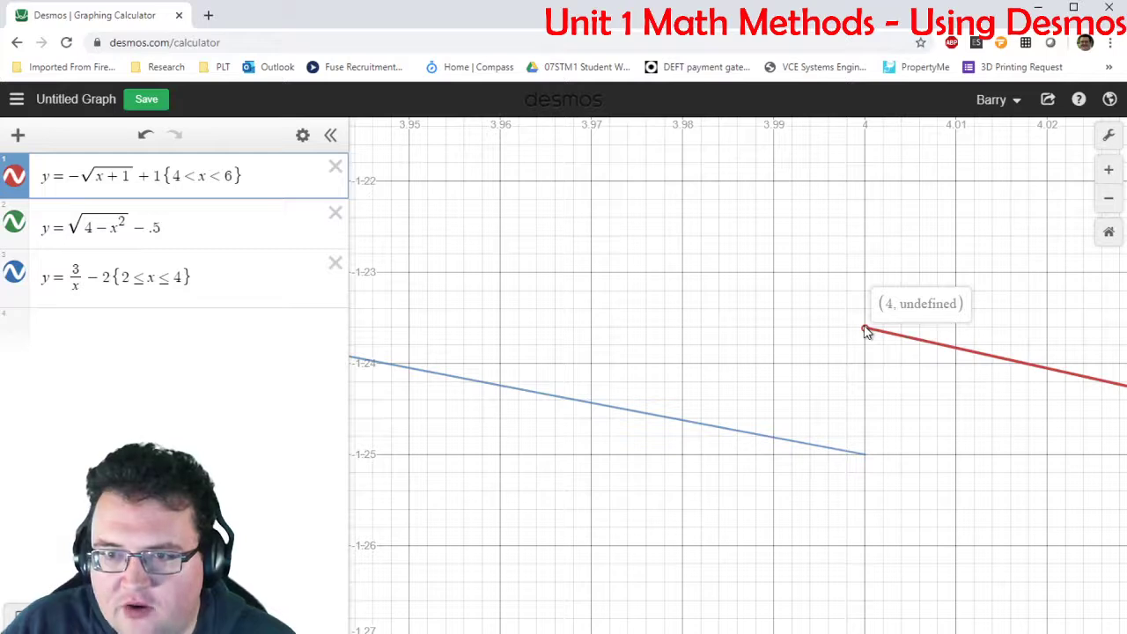
drag(865, 326, 865, 456)
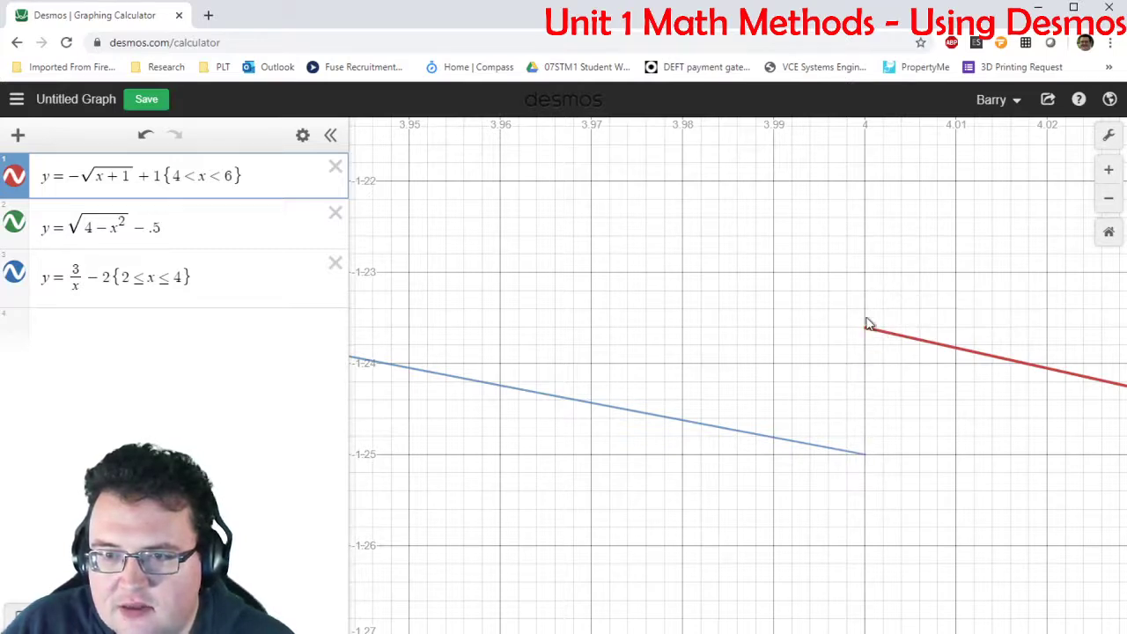
drag(867, 323, 876, 335)
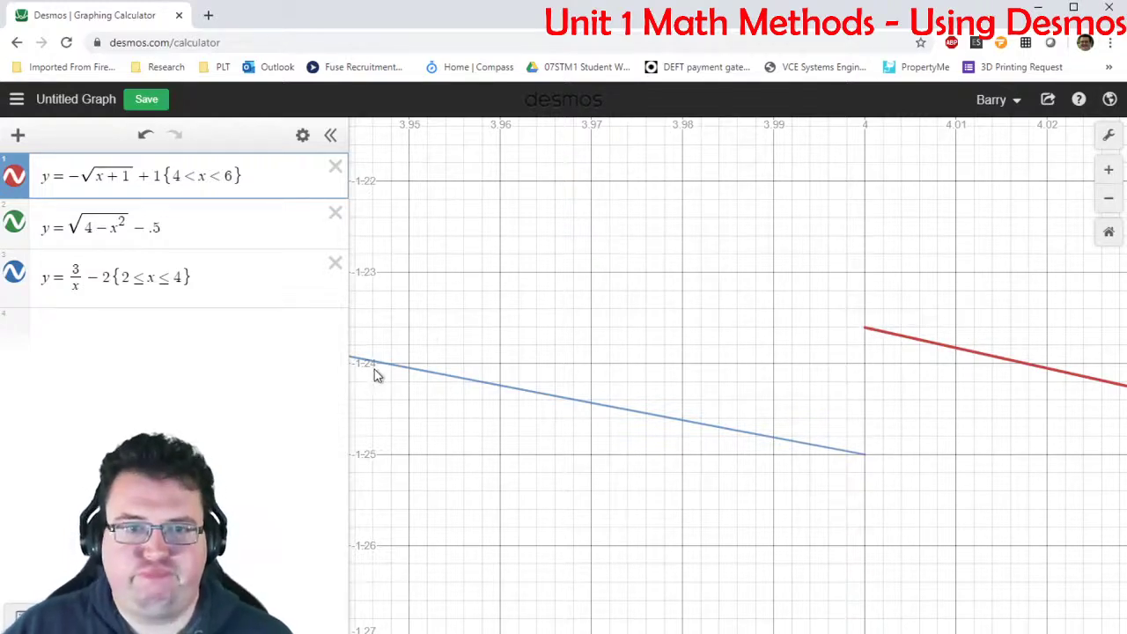
Lower the constant added to the square-root piece to 0.99, first trying 0.9, 0.96, 0.94, 0.92 and 0.91.
click(161, 182)
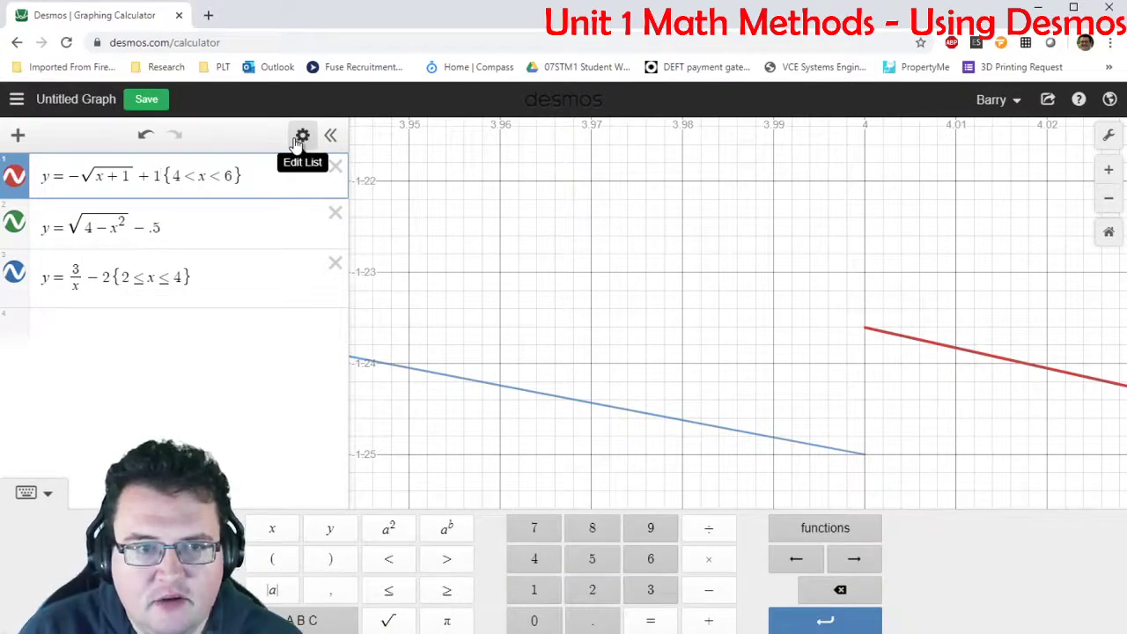
key(BackSpace)
text(0.9)
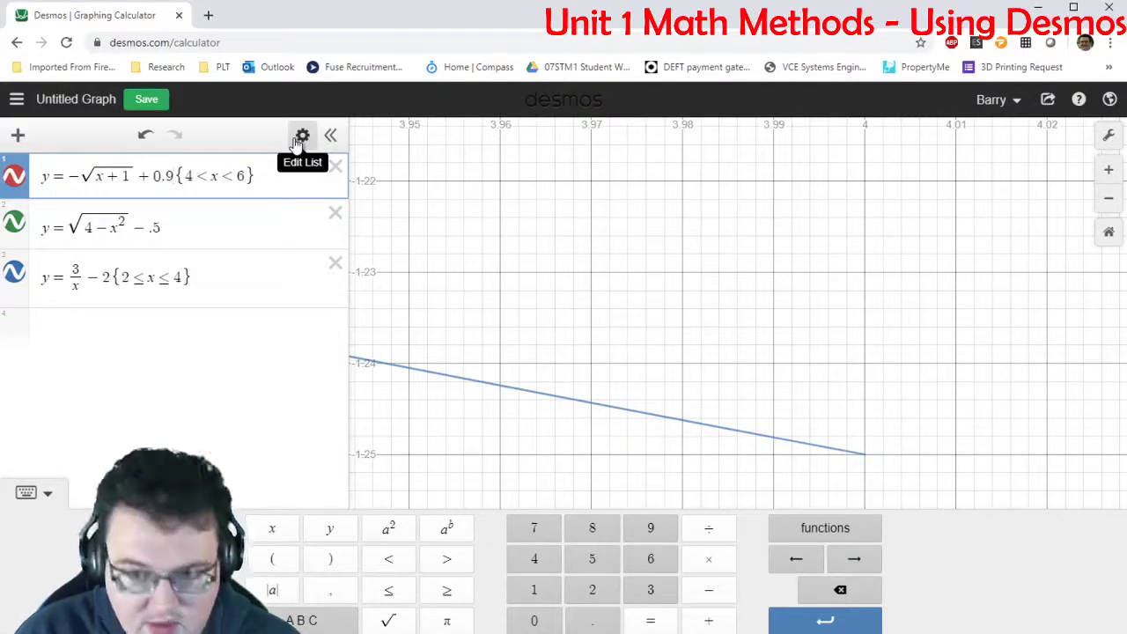
text(6)
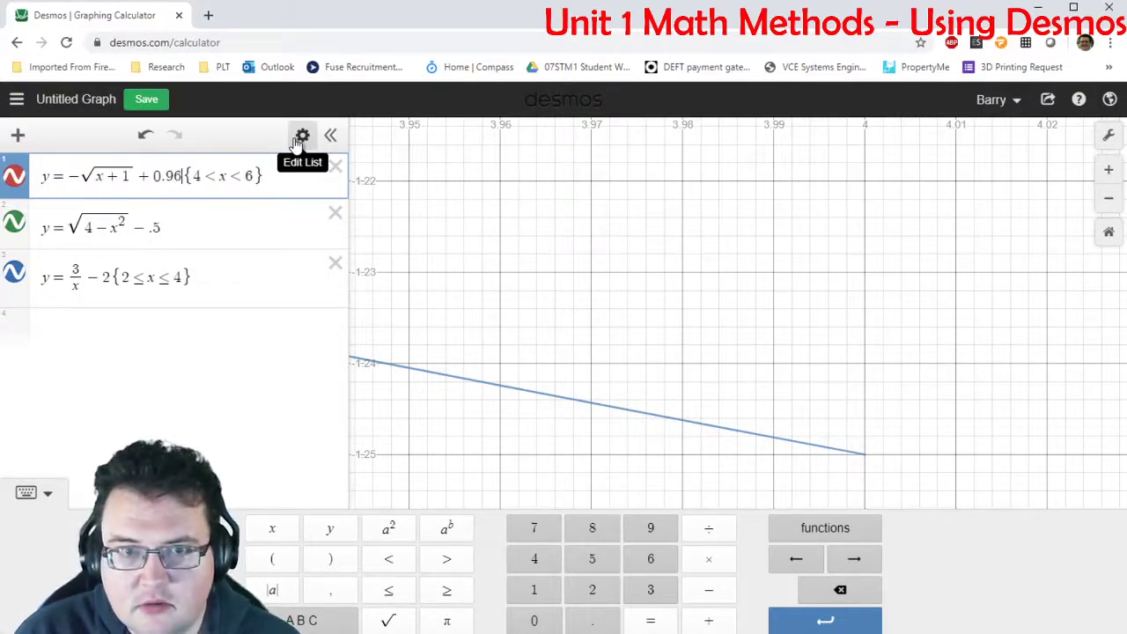
key(BackSpace)
text(4)
key(BackSpace)
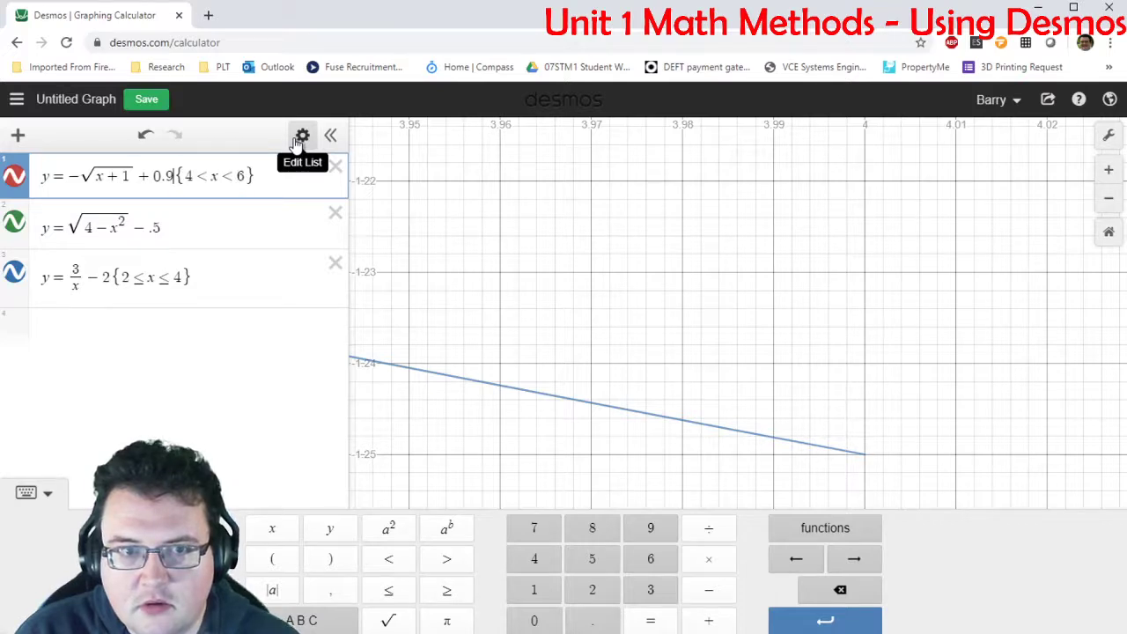
text(2)
key(BackSpace)
text(1)
key(BackSpace)
key(BackSpace)
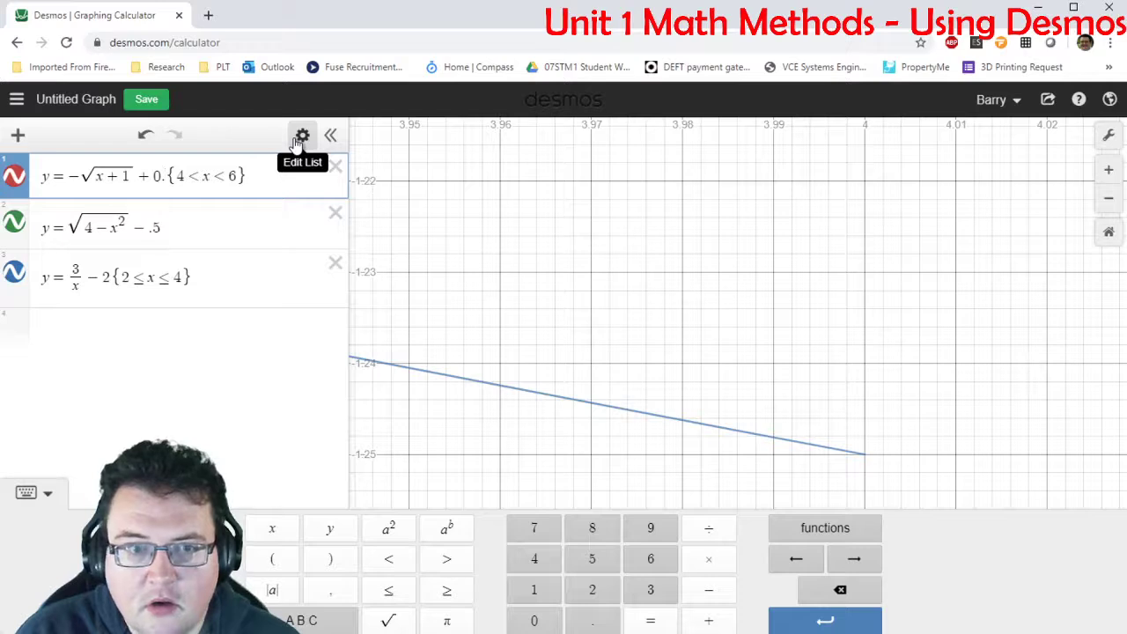
text(.99)
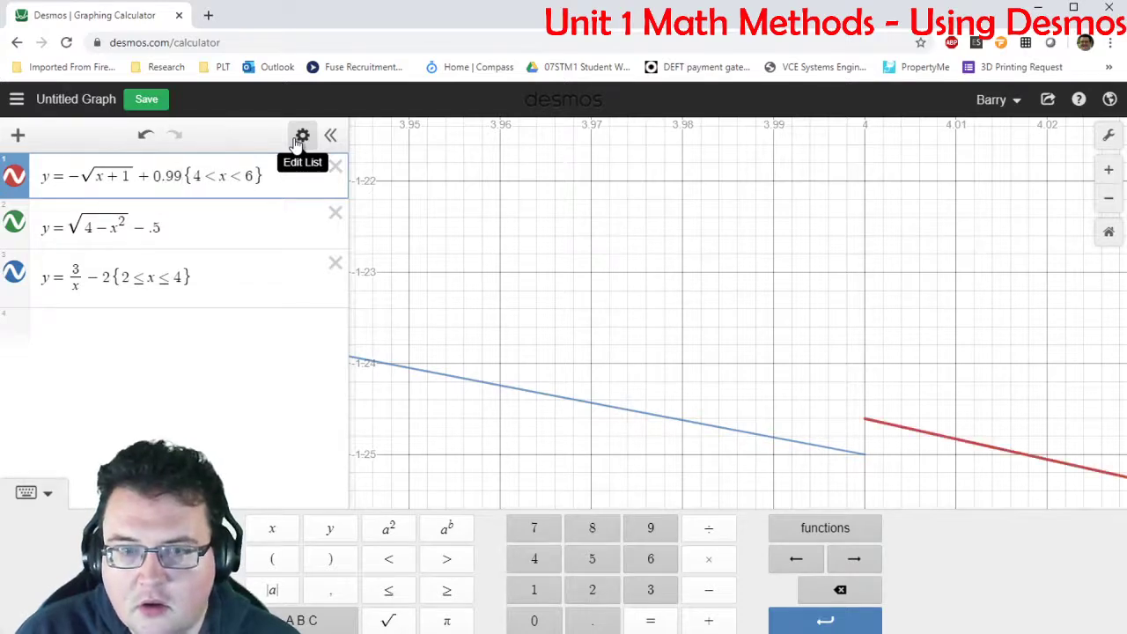
Adjust the square-root piece's constant to 0.989, first trying 0.98 and 0.991.
key(BackSpace)
text(8)
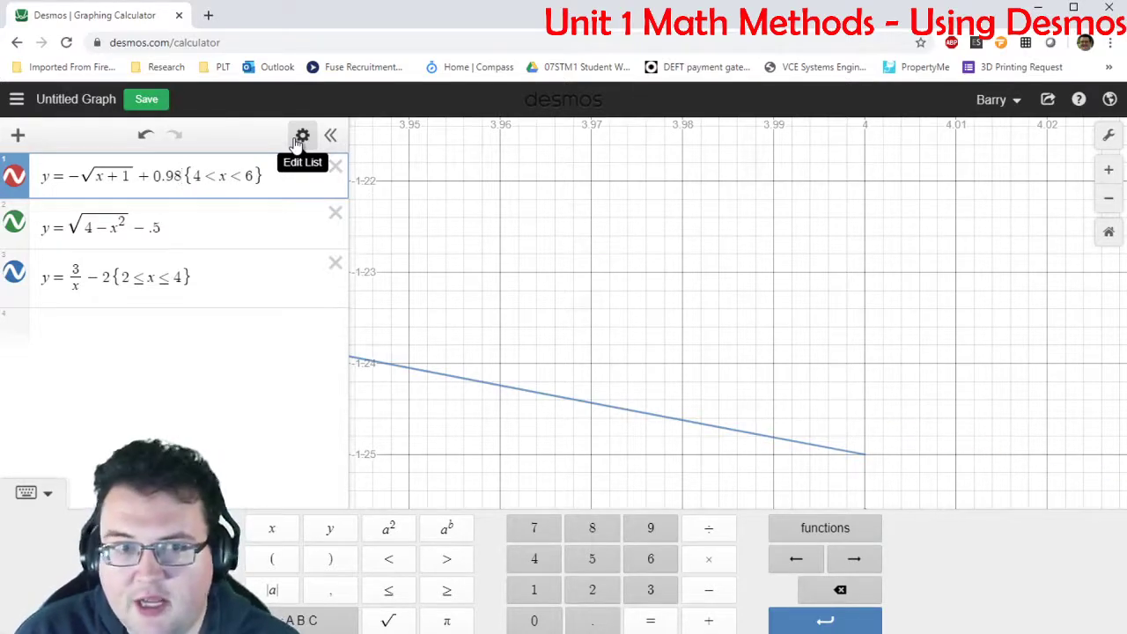
key(BackSpace)
text(9)
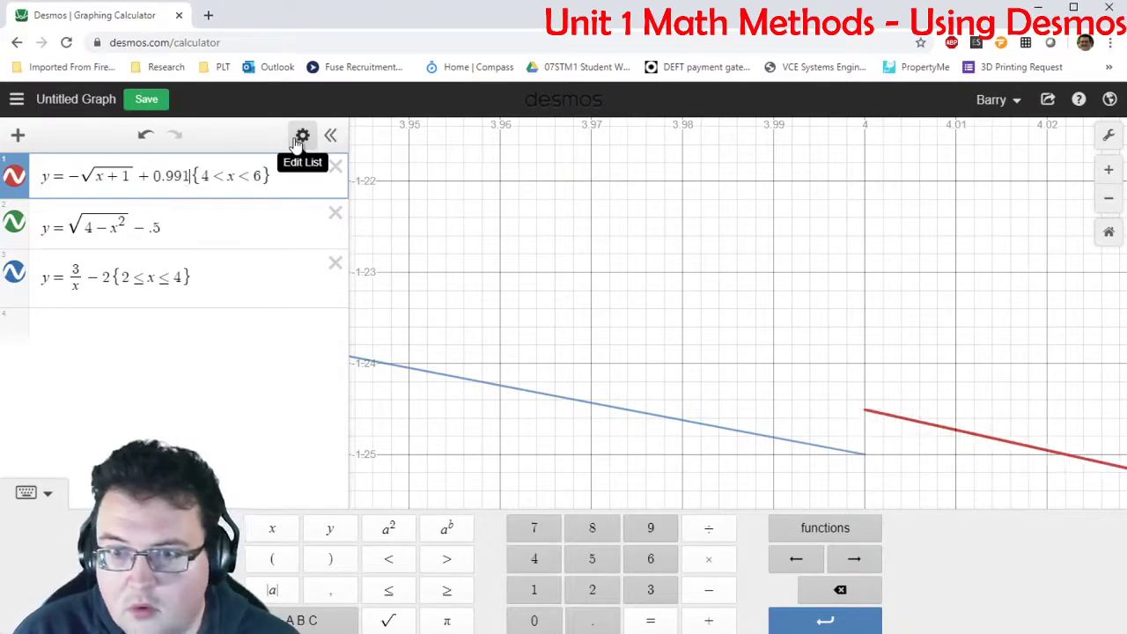
key(BackSpace)
text(89)
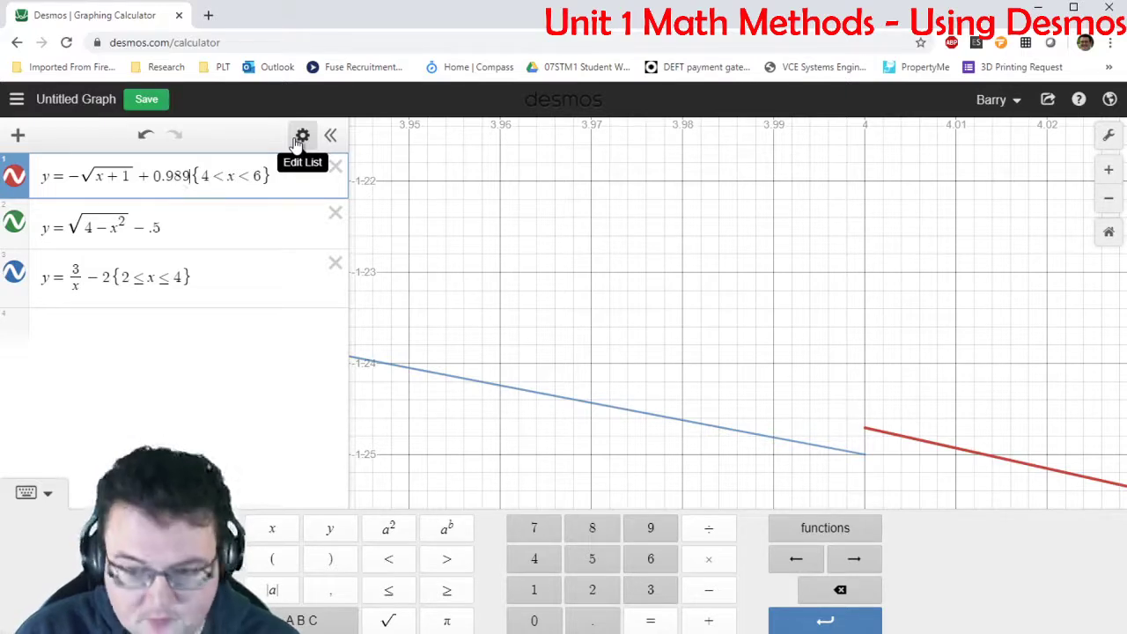
Lower the square-root piece's constant step by step to 0.986, passing through 0.988 and 0.987.
key(BackSpace)
text(8)
key(BackSpace)
text(7)
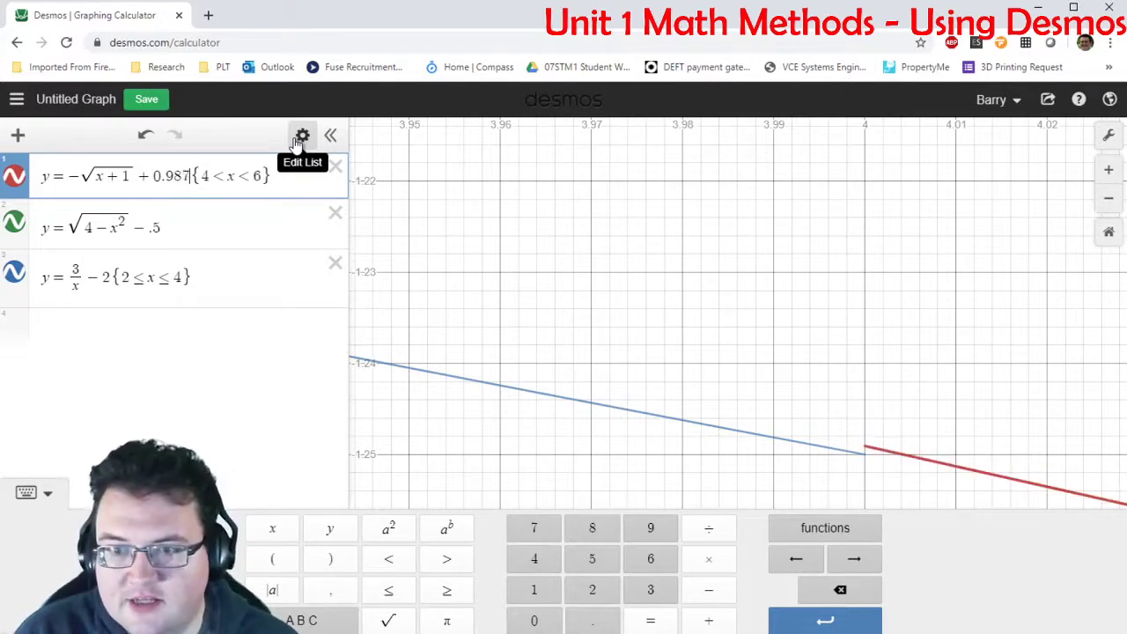
key(BackSpace)
text(6)
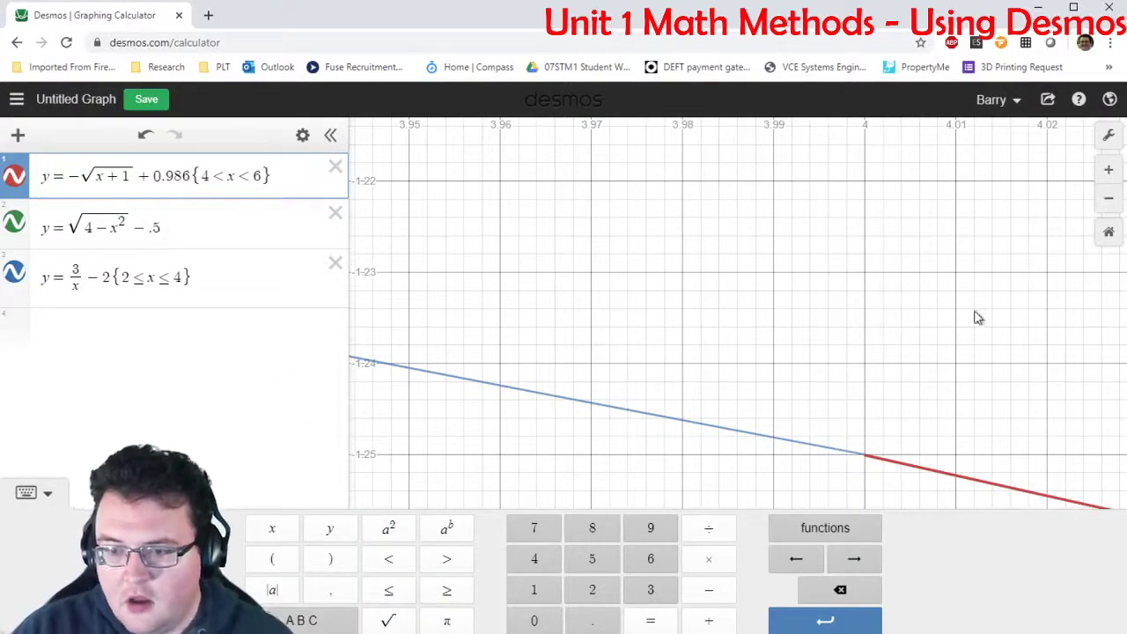
Examine closely the join between the hyperbola and square-root pieces at x = 4, tracing the hyperbola near its endpoint.
scroll(858, 467, up, 5)
scroll(859, 458, up, 8)
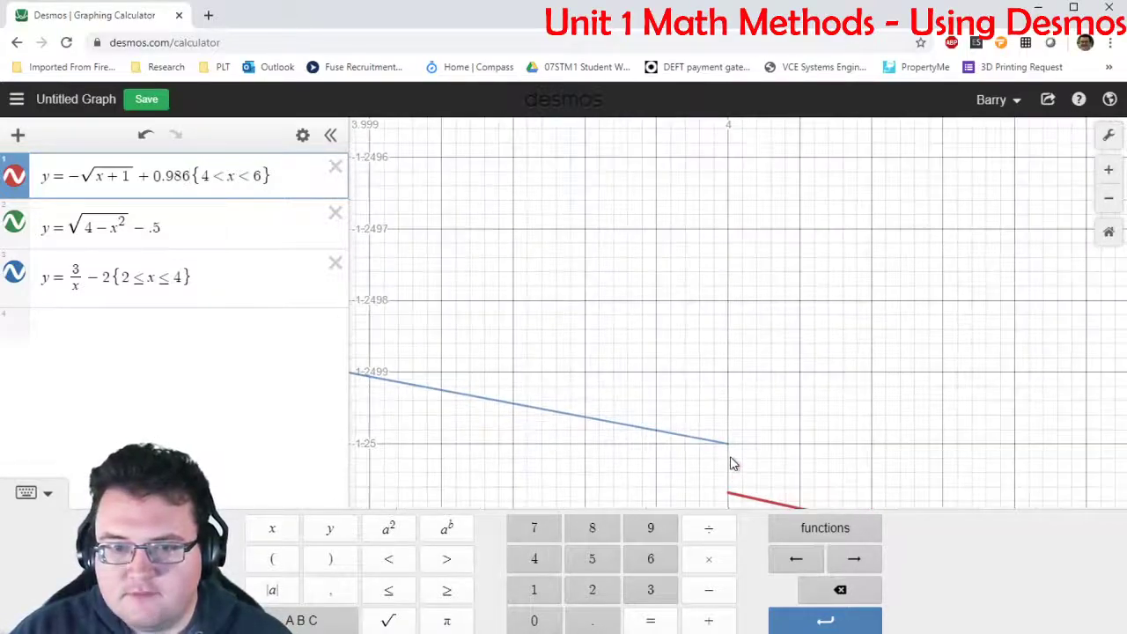
scroll(738, 453, up, 5)
scroll(740, 453, down, 2)
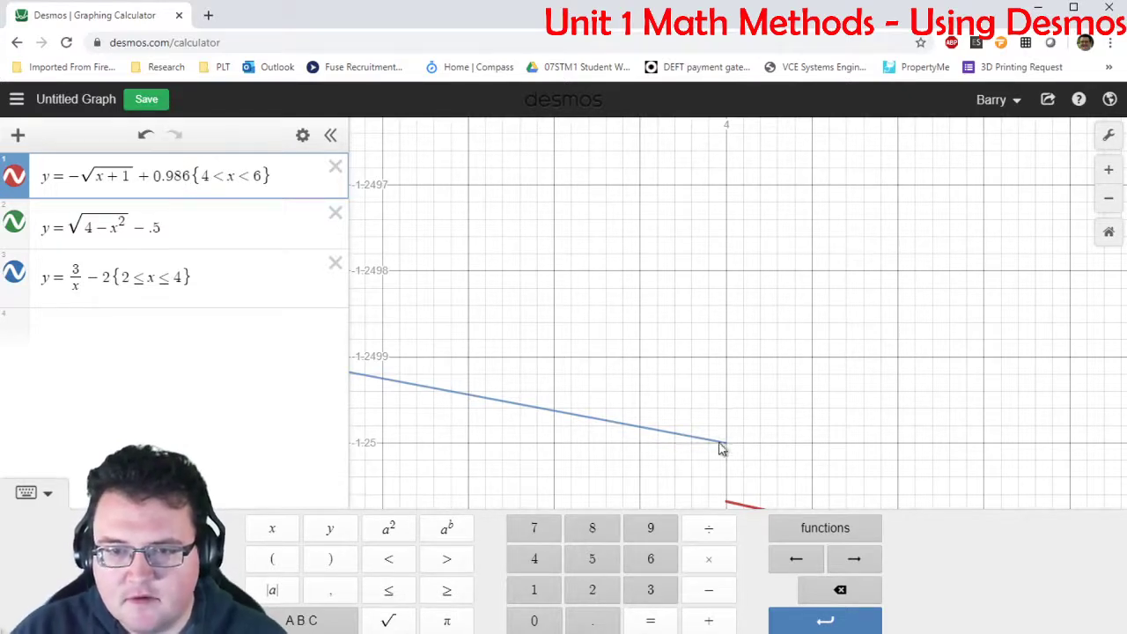
click(702, 442)
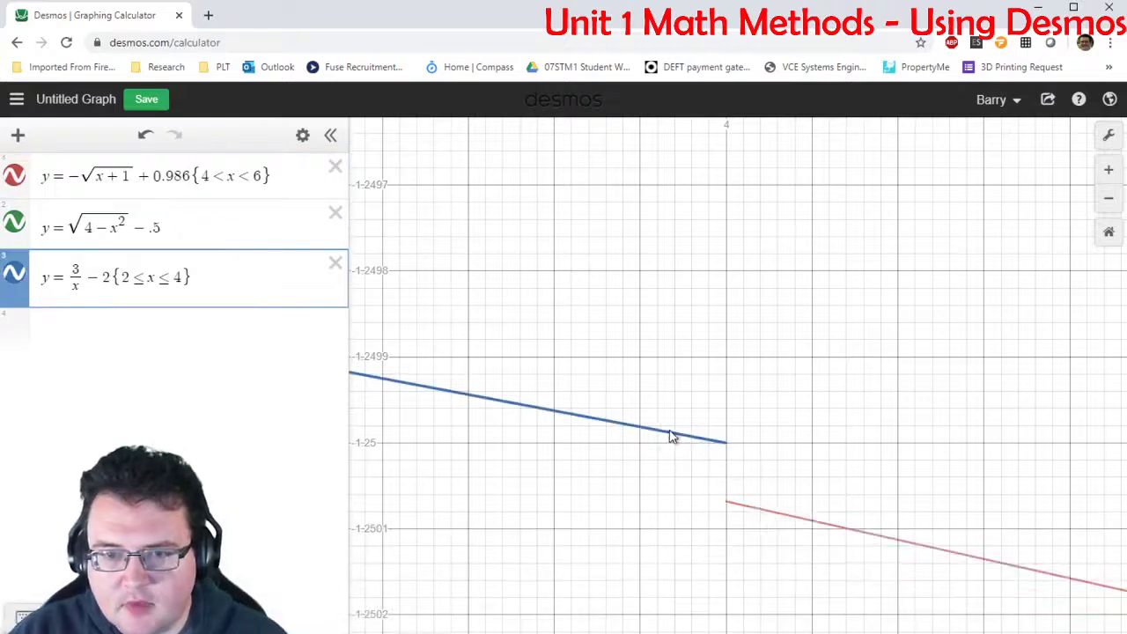
mouse_move(670, 433)
mouse_down()
mouse_move(738, 463)
mouse_move(712, 455)
mouse_move(728, 467)
mouse_up()
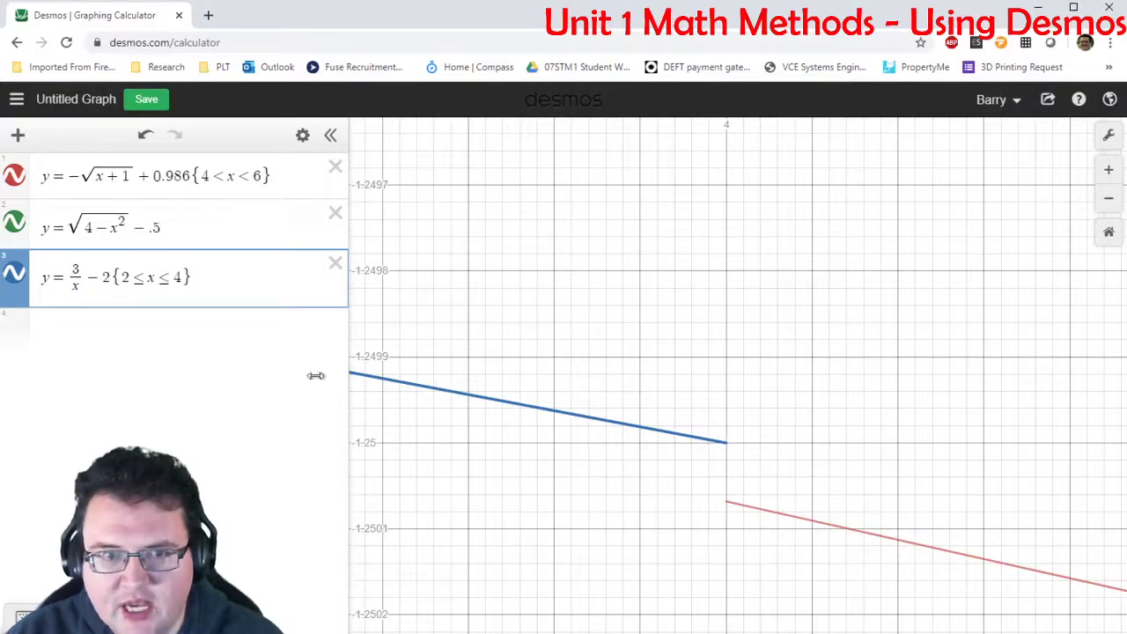
Try 0.985, 0.983 and 0.9861 as the square-root piece's constant and return it to 0.986.
click(195, 179)
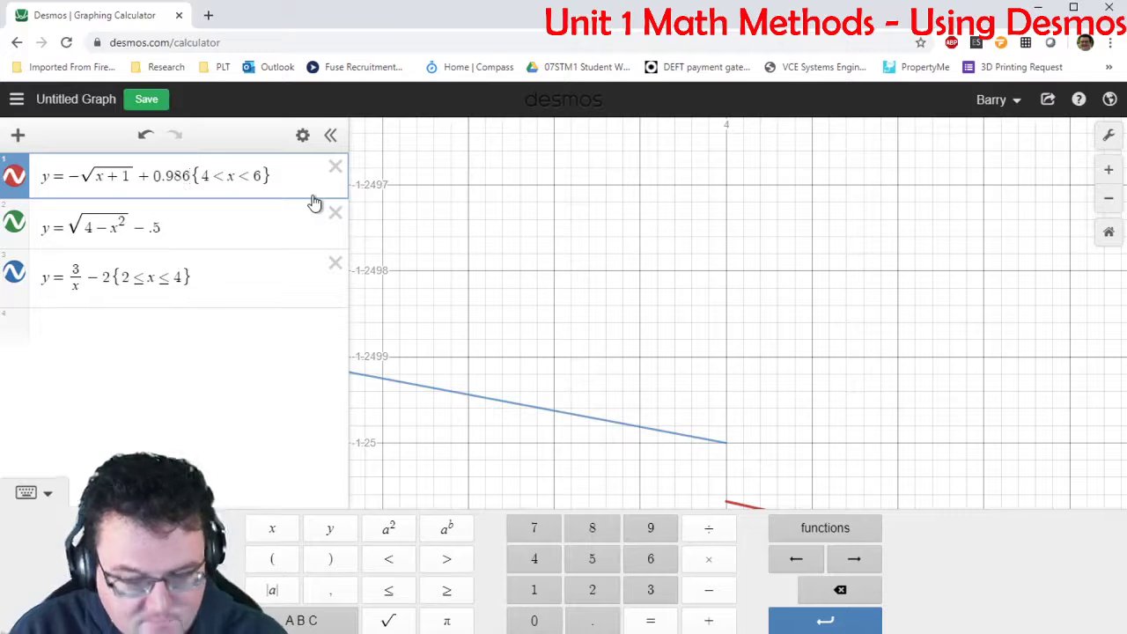
key(BackSpace)
text(5)
key(BackSpace)
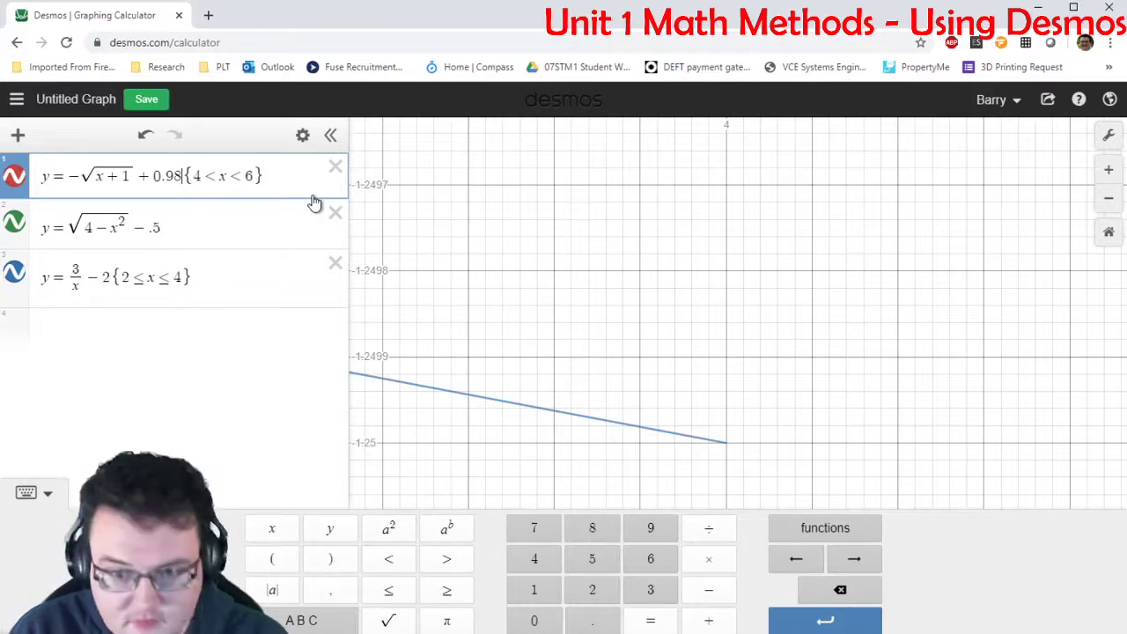
text(3)
key(BackSpace)
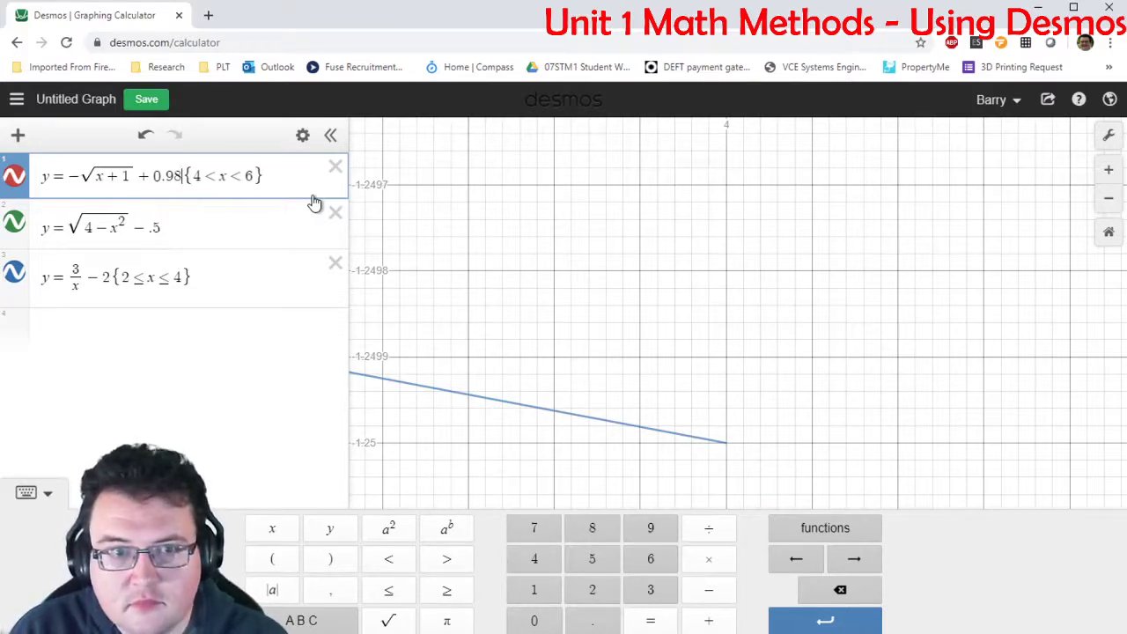
text(6)
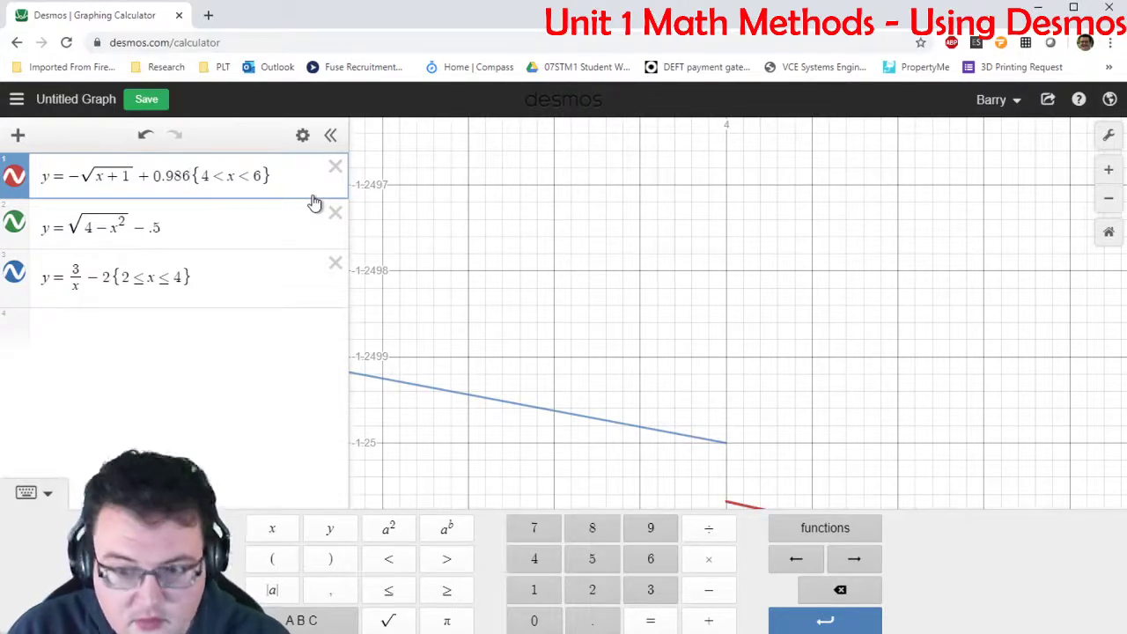
text(1)
key(BackSpace)
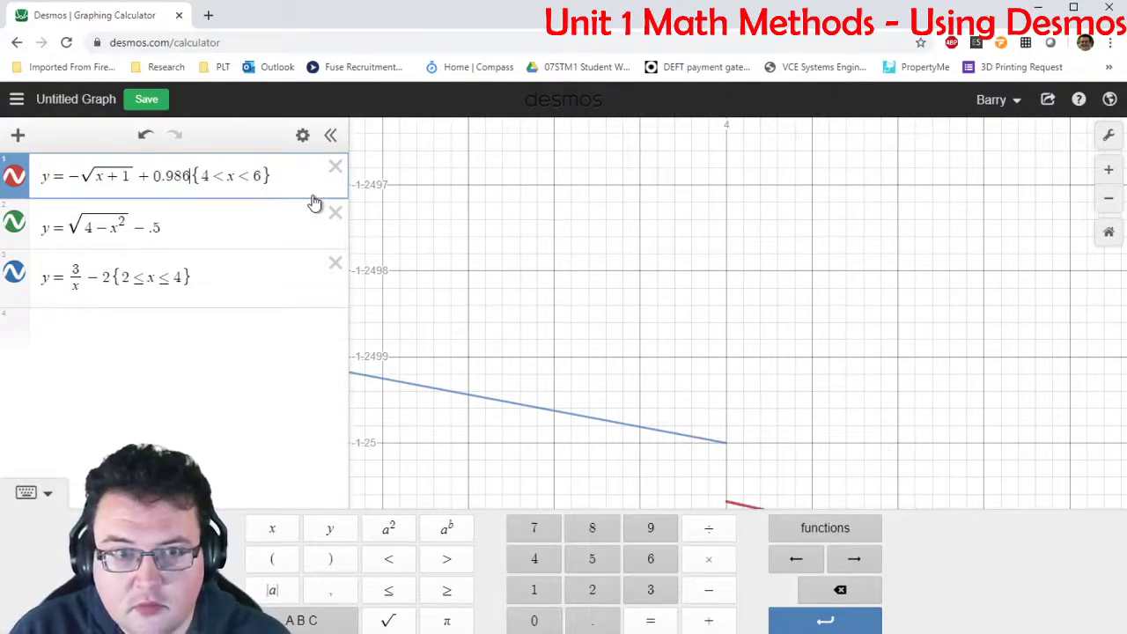
Extend the square-root piece's constant to five decimals, raising the last digit step by step from 0.98602 to 0.98607.
text(02)
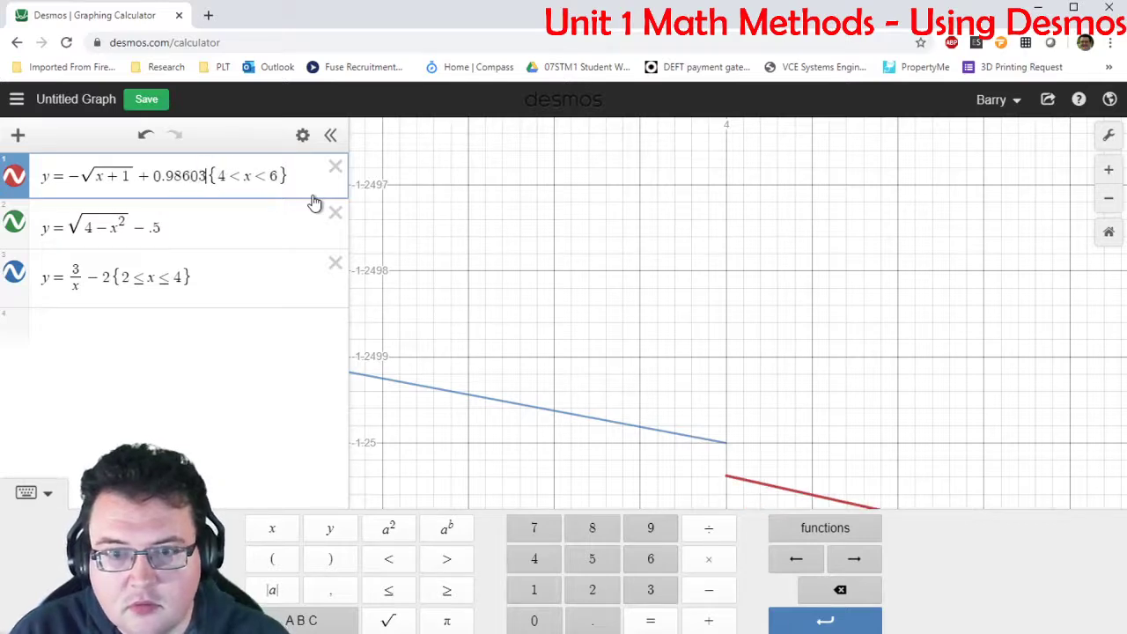
key(BackSpace)
text(4)
key(BackSpace)
text(5)
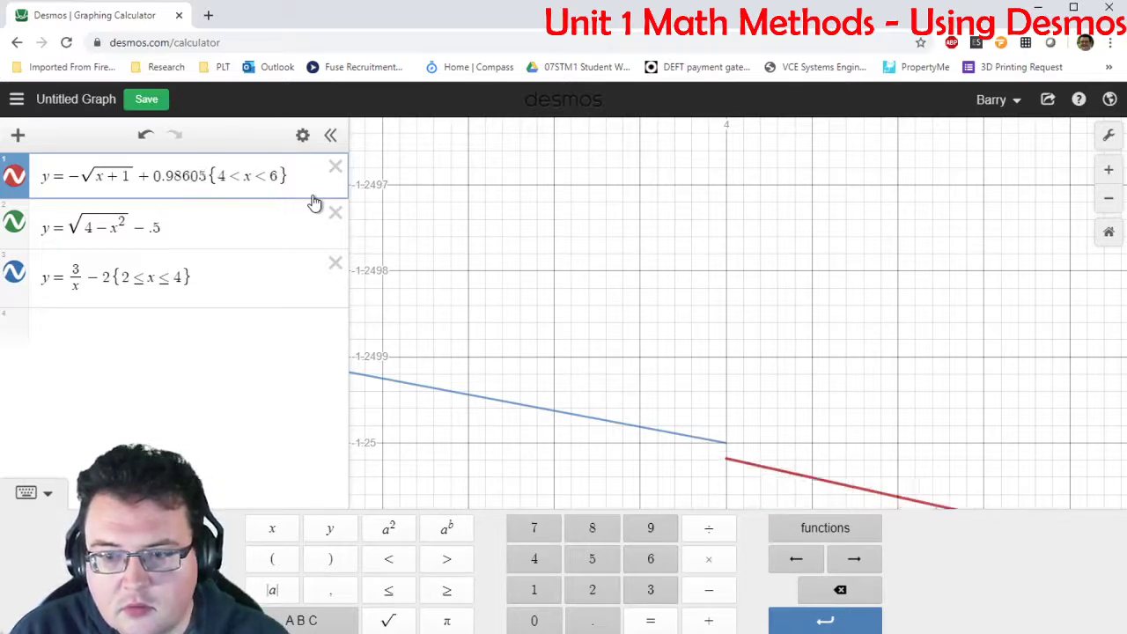
key(BackSpace)
text(6)
key(BackSpace)
text(7)
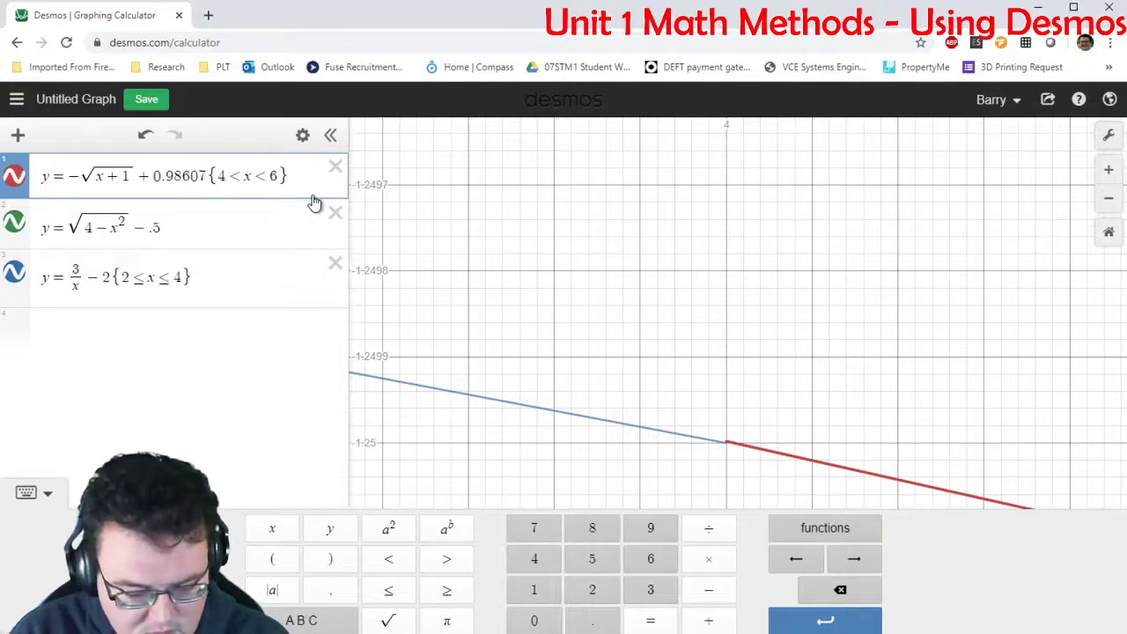
Refine the square-root piece's constant to 0.986067, first trying 0.986065, 0.986064 and 0.986063.
key(BackSpace)
text(65)
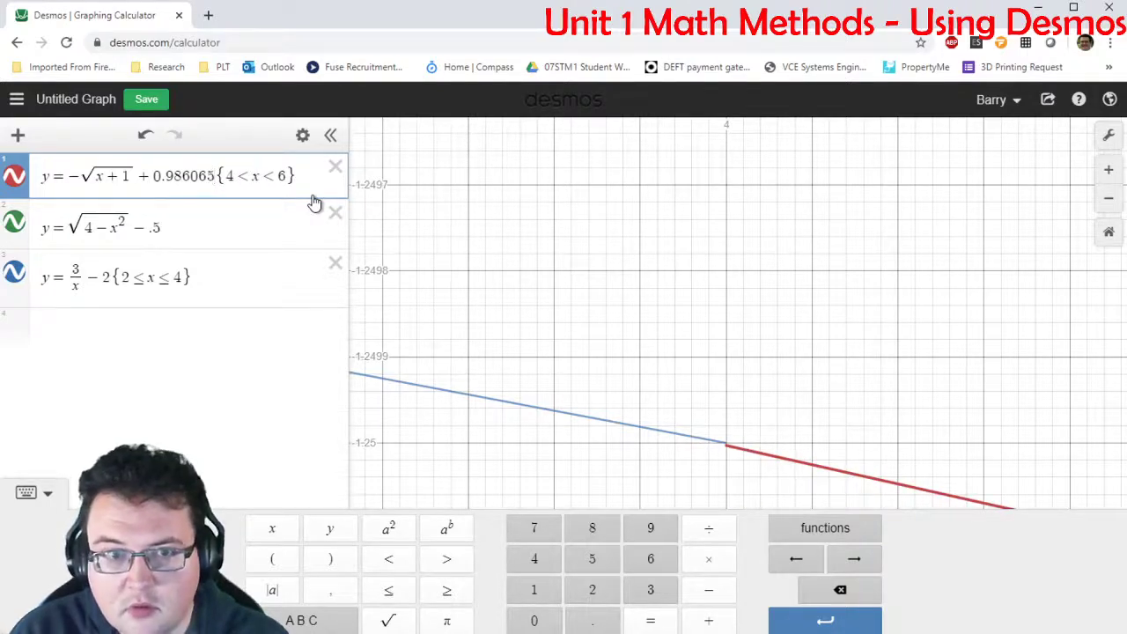
key(BackSpace)
text(4)
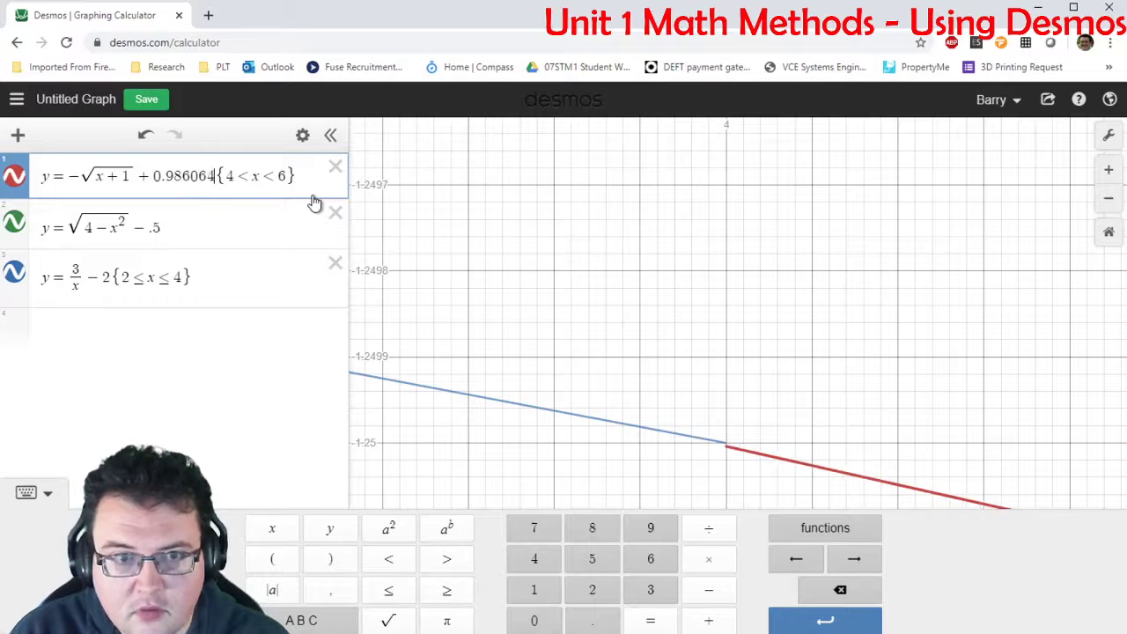
key(BackSpace)
text(3)
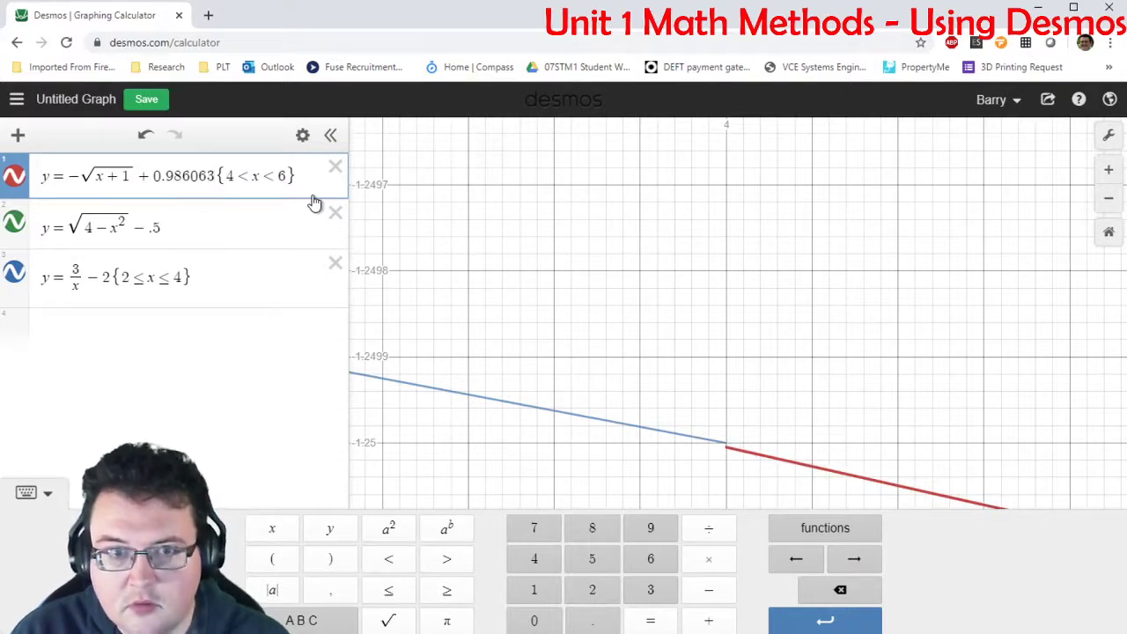
key(BackSpace)
text(7)
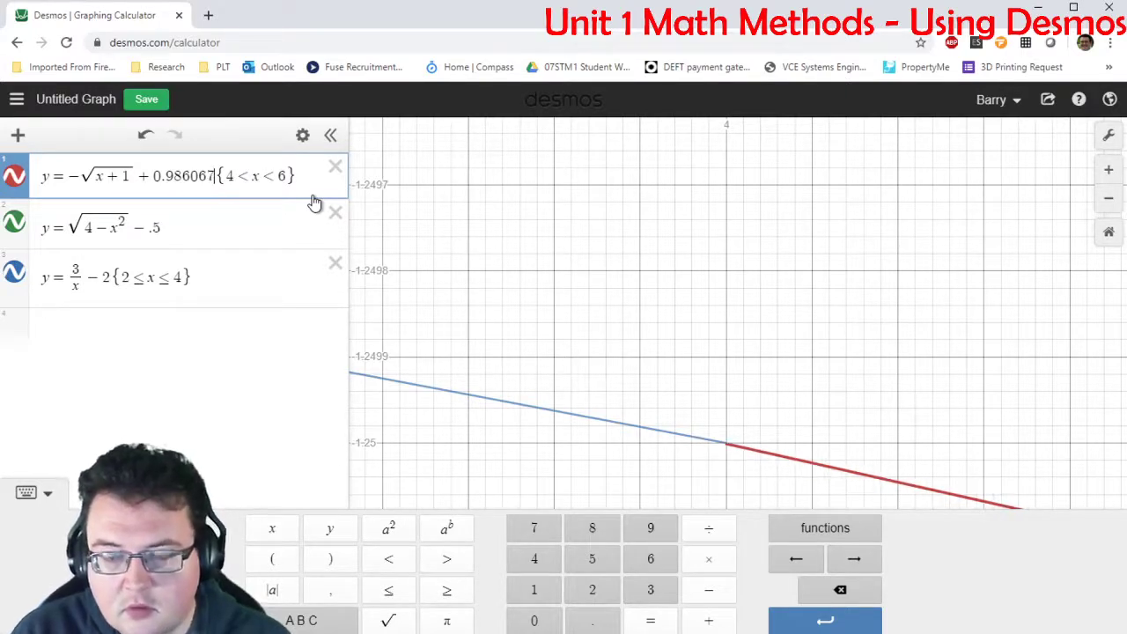
Try a seventh decimal on the square-root piece's constant against the gap at x = 4, testing 0.9860671 and then 0.9860675 through 0.9860679.
scroll(713, 445, up, 5)
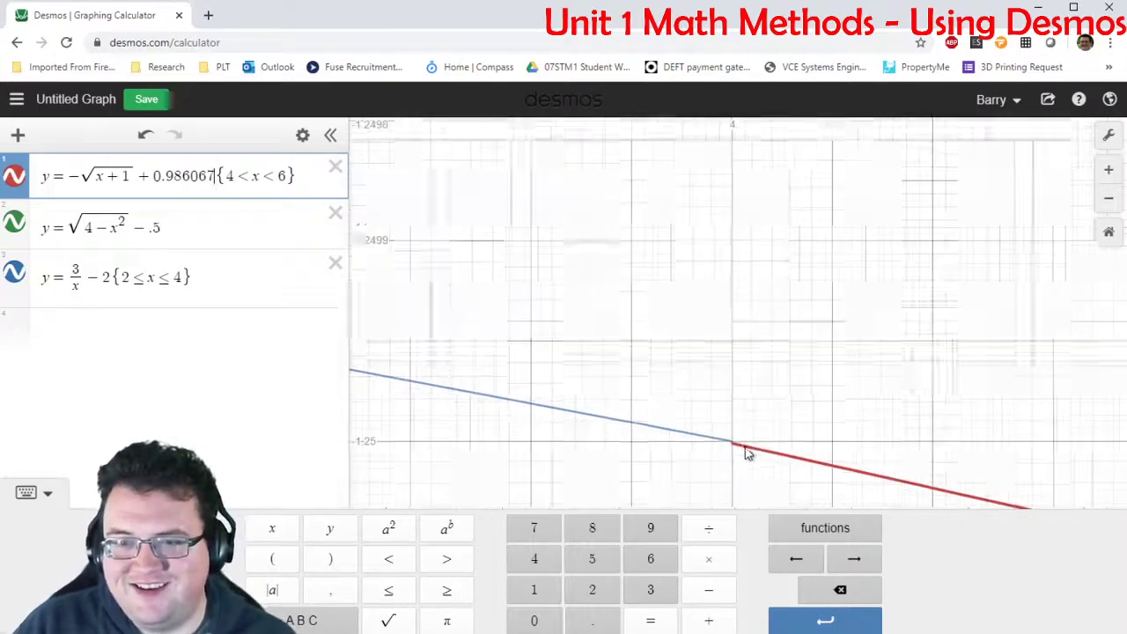
scroll(740, 452, up, 6)
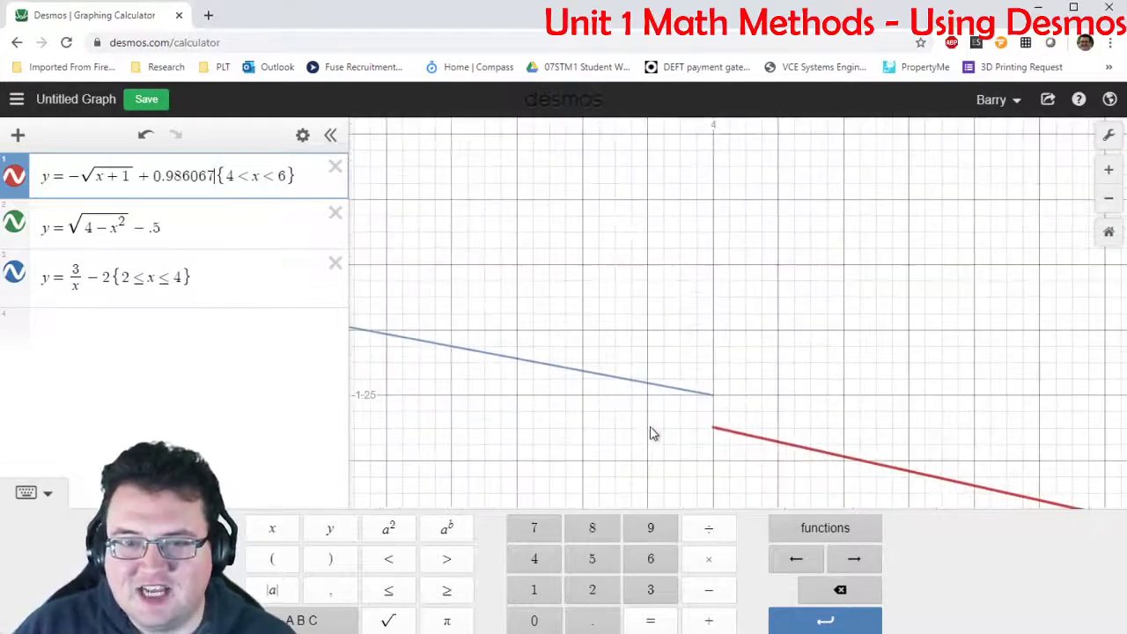
scroll(770, 432, up, 6)
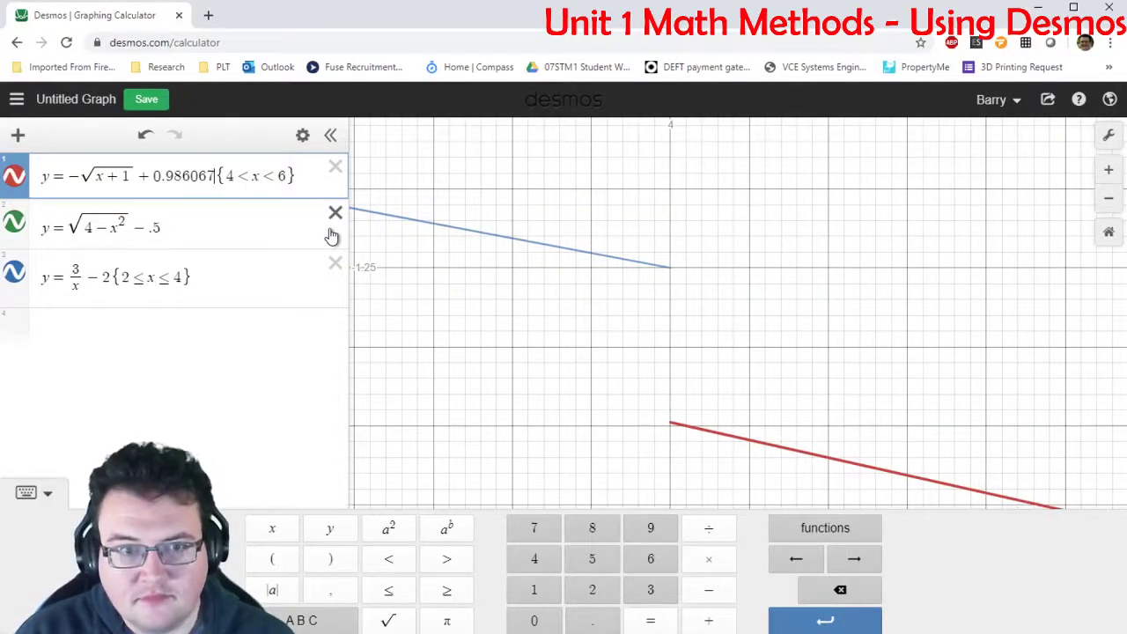
text(1)
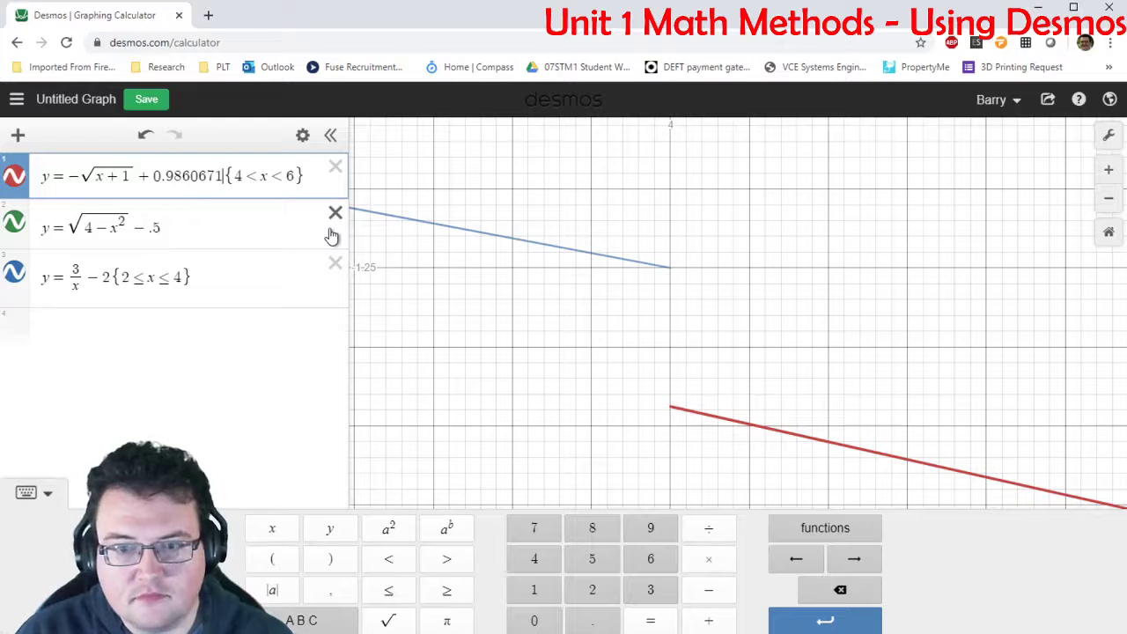
key(BackSpace)
text(5)
key(BackSpace)
text(6)
key(BackSpace)
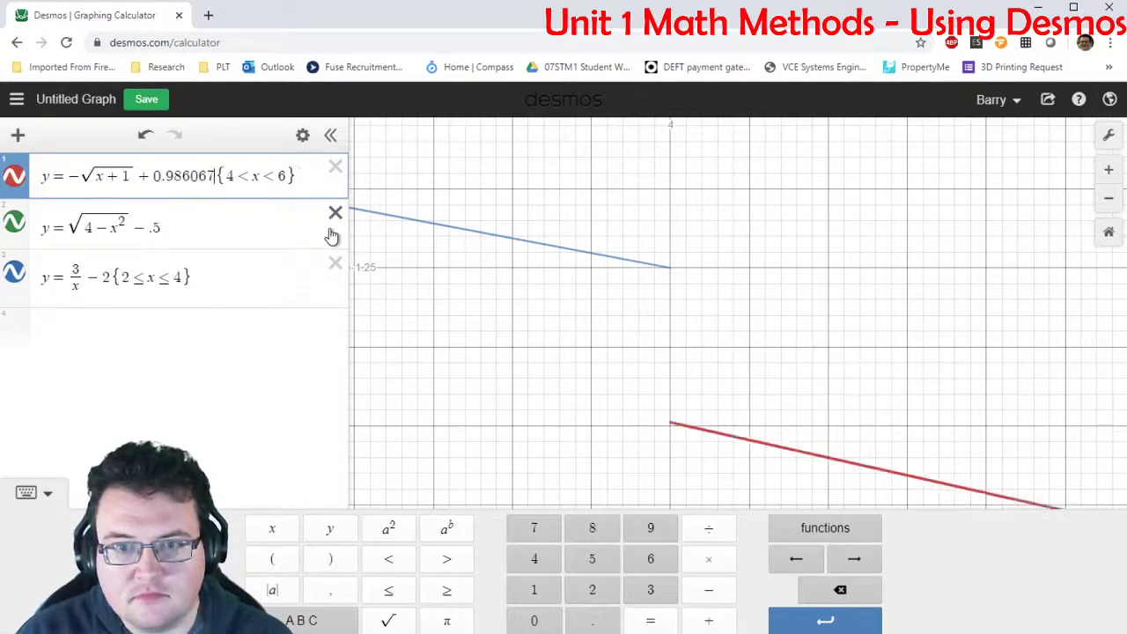
text(7)
key(BackSpace)
text(8)
key(BackSpace)
text(9)
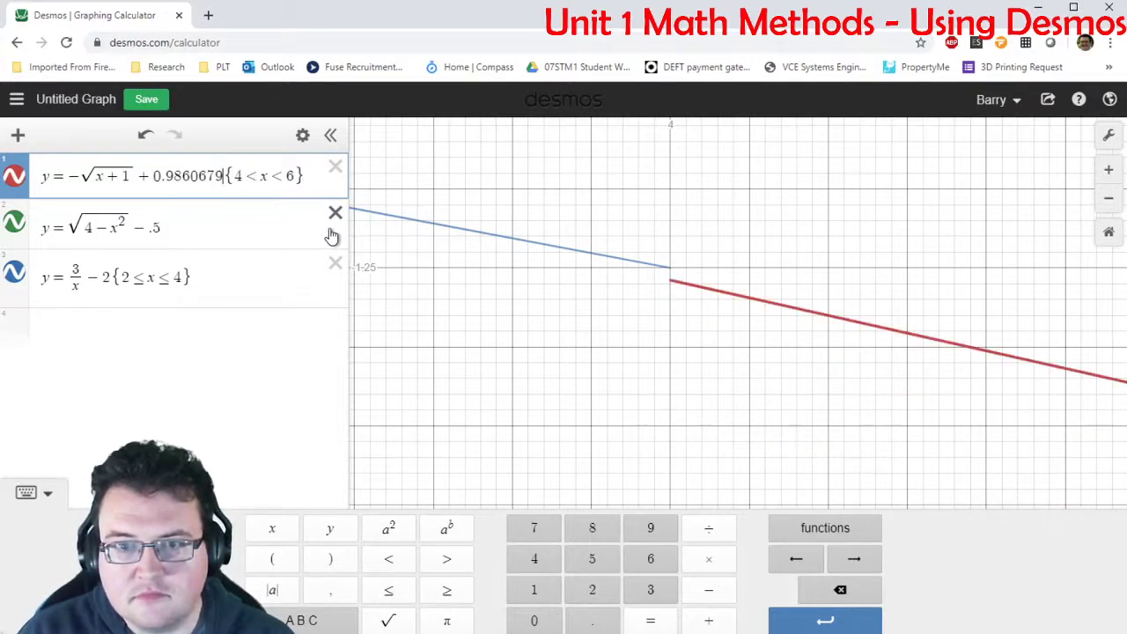
Set the square-root piece's constant to 0.986068, dropping the seventh decimal.
key(BackSpace)
key(BackSpace)
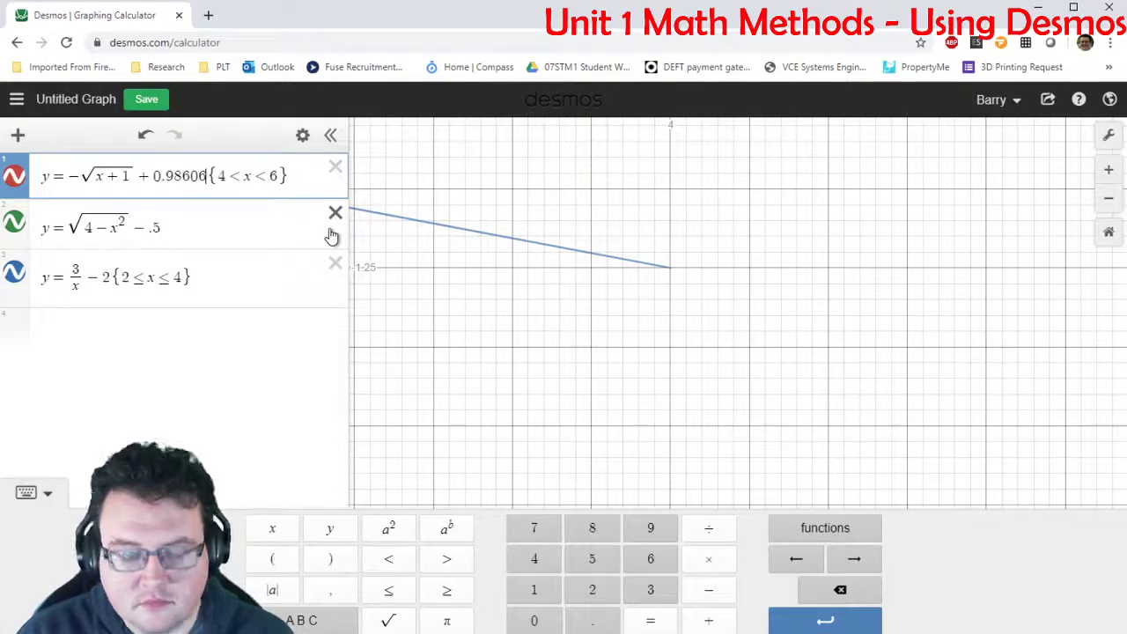
text(80)
key(BackSpace)
key(BackSpace)
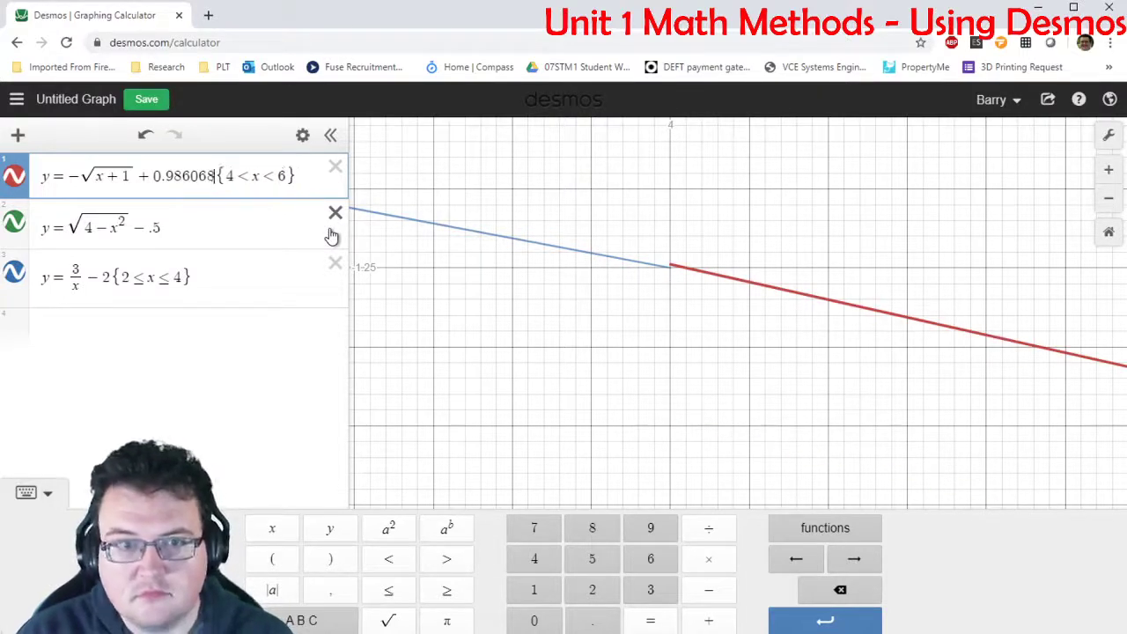
Refine the square-root piece's constant to 0.98606797, first trying 0.98606799 and 0.98606798.
text(799)
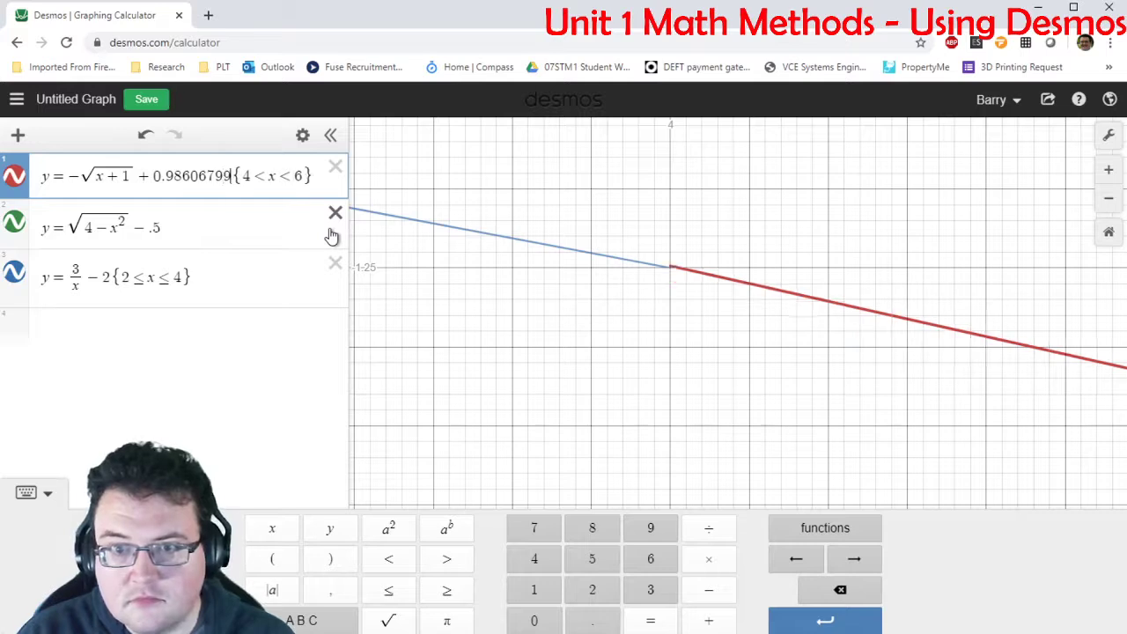
key(BackSpace)
text(8)
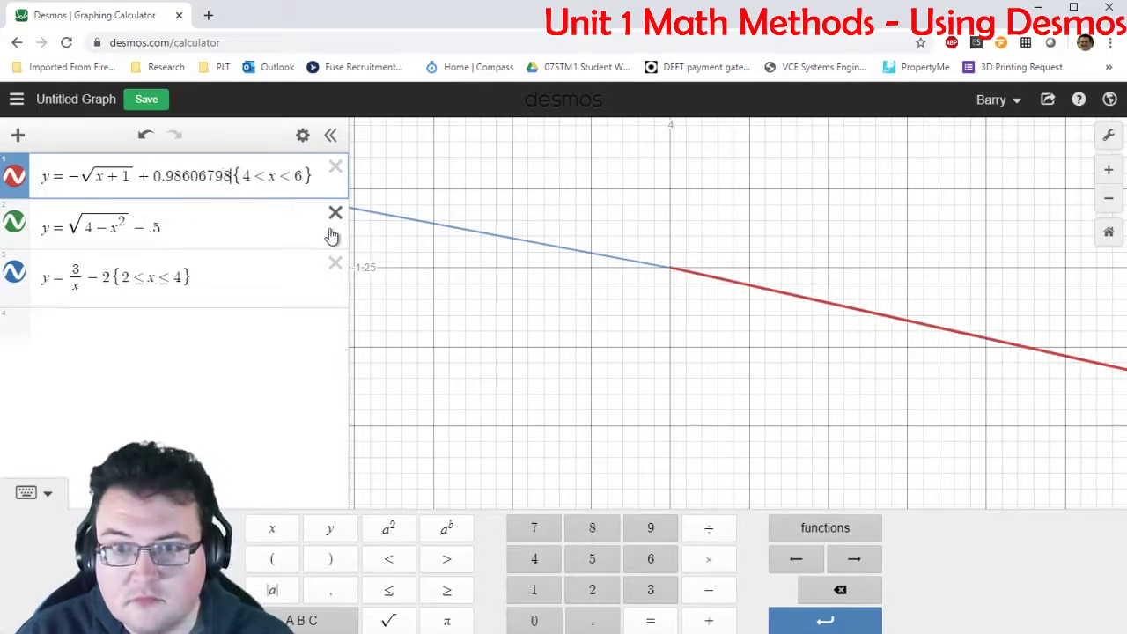
key(BackSpace)
text(7)
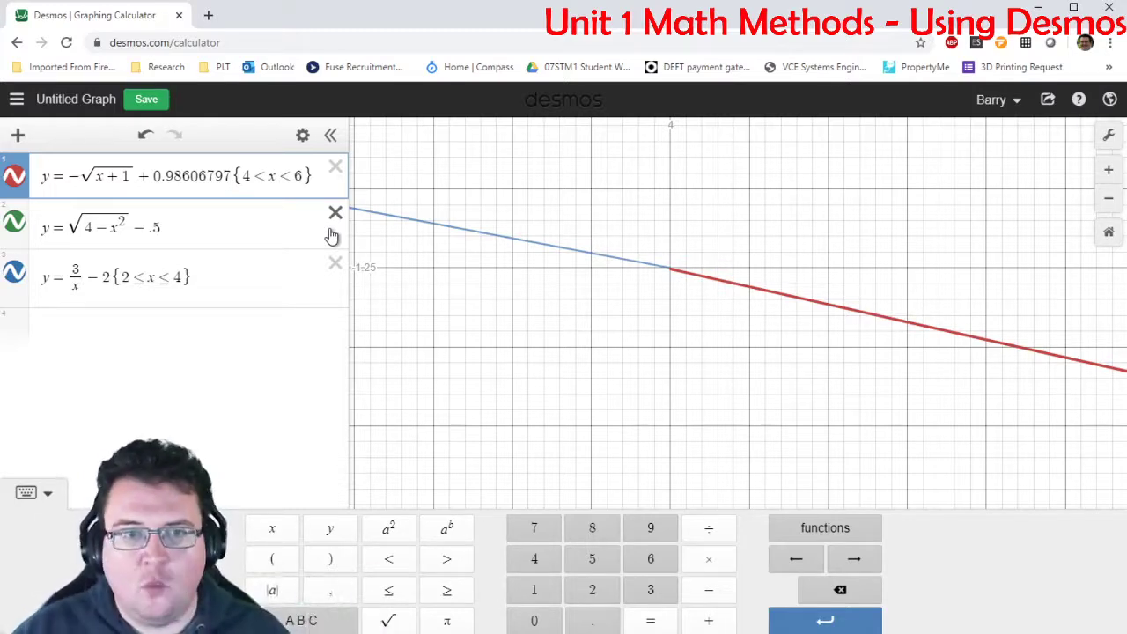
Extend the square-root piece's constant to nine decimals against the gap at x = 4, trying 0.986067974 and 0.986067976 before setting 0.986067977.
scroll(692, 277, up, 3)
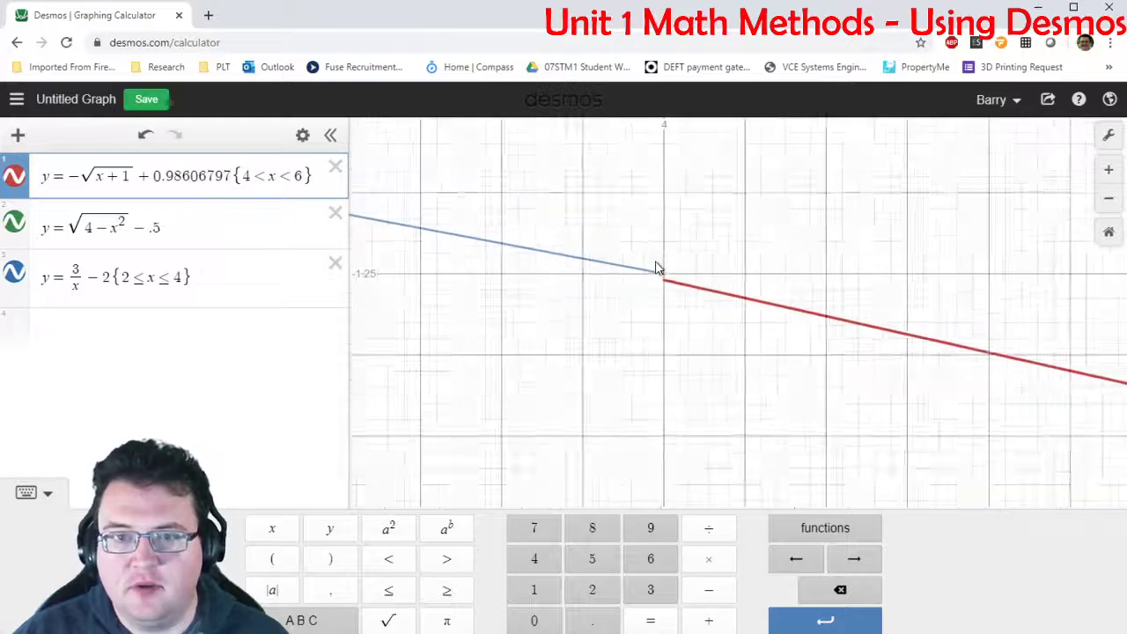
scroll(657, 268, up, 5)
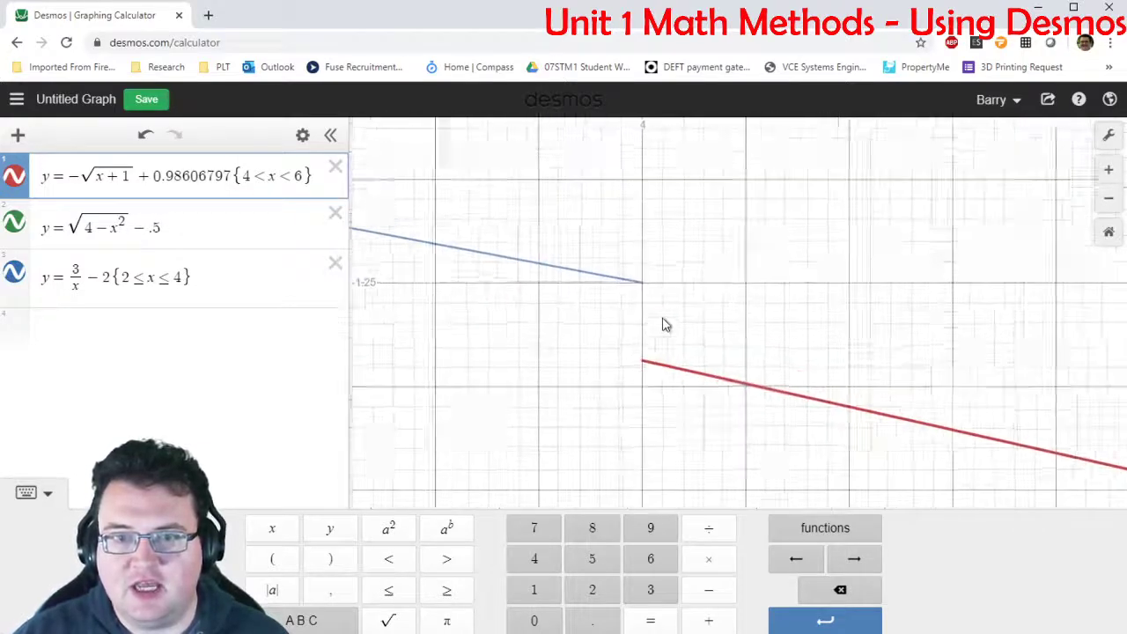
scroll(649, 314, up, 2)
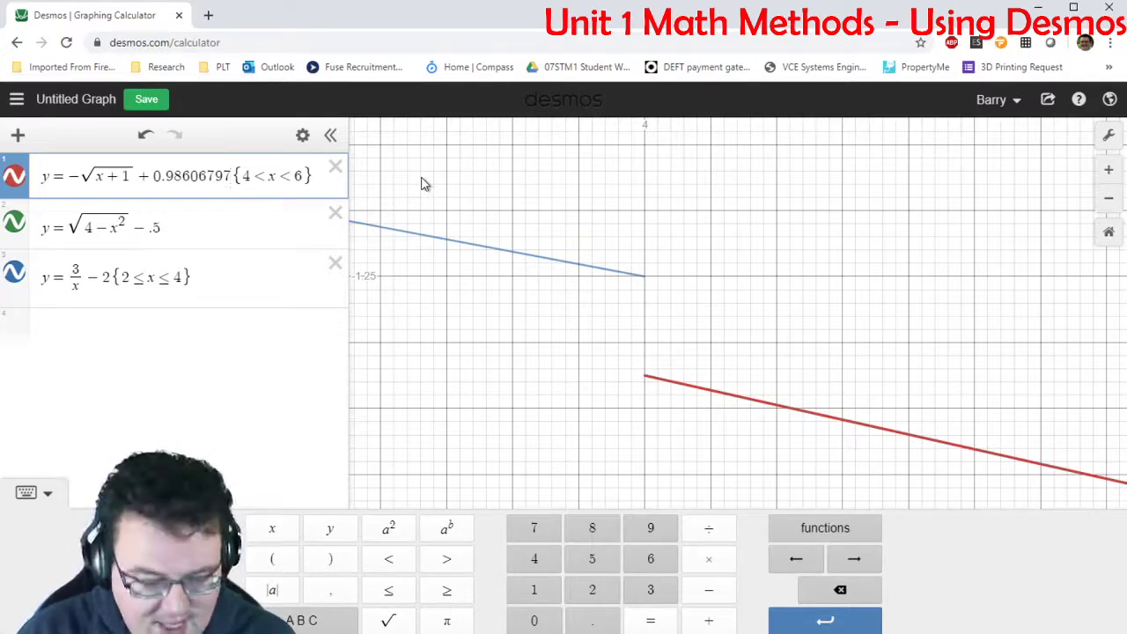
text(1)
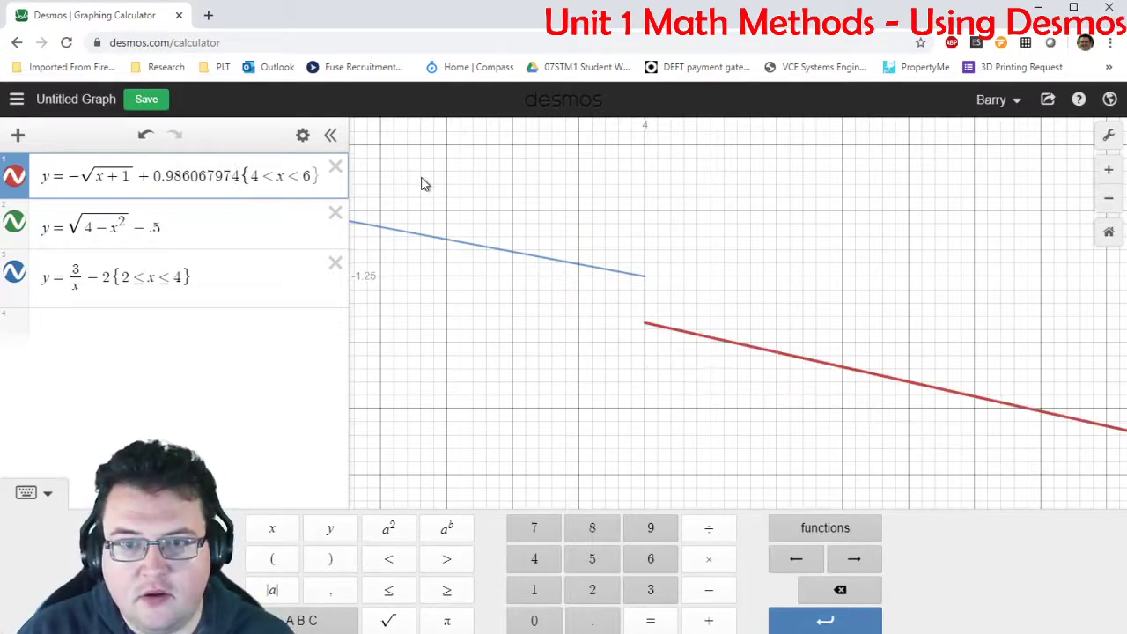
key(BackSpace)
text(6)
key(BackSpace)
text(7)
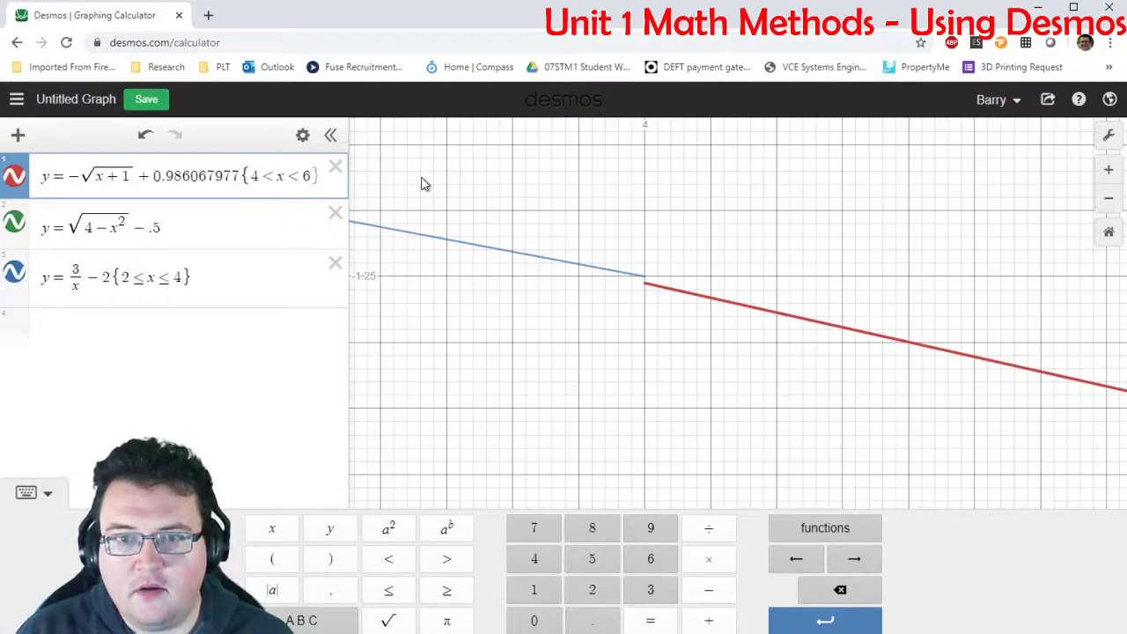
Add a tenth decimal to the square-root piece's constant, raising it step by step from 0.9860679771 to 0.9860679775, and finish editing the expression.
text(1)
key(BackSpace)
text(2)
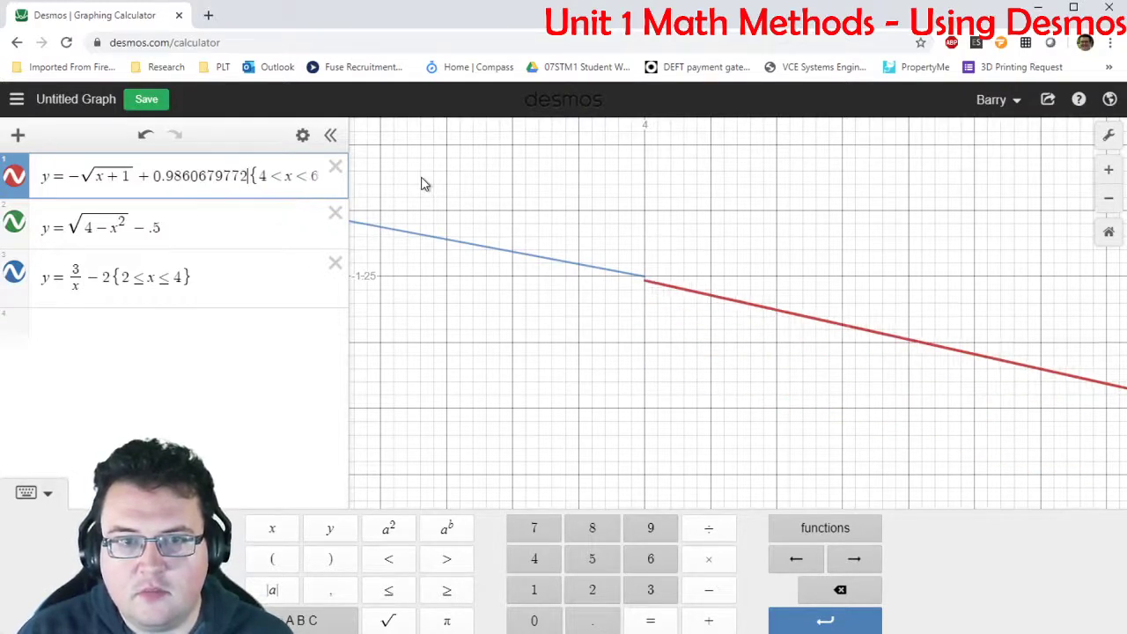
key(BackSpace)
text(3)
key(BackSpace)
text(4)
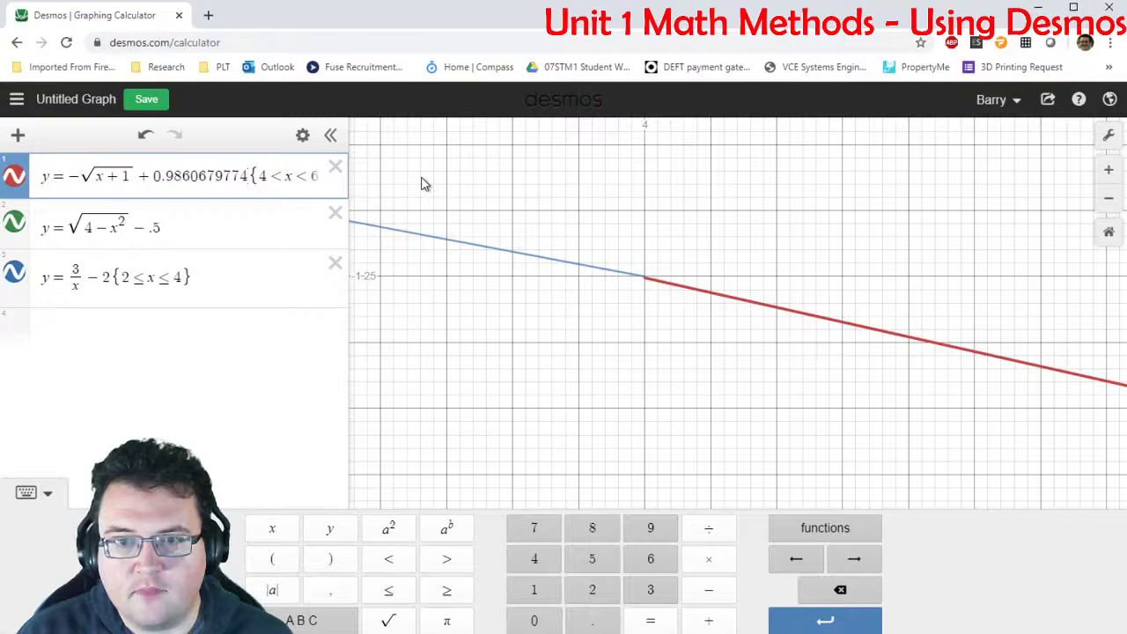
key(BackSpace)
text(5)
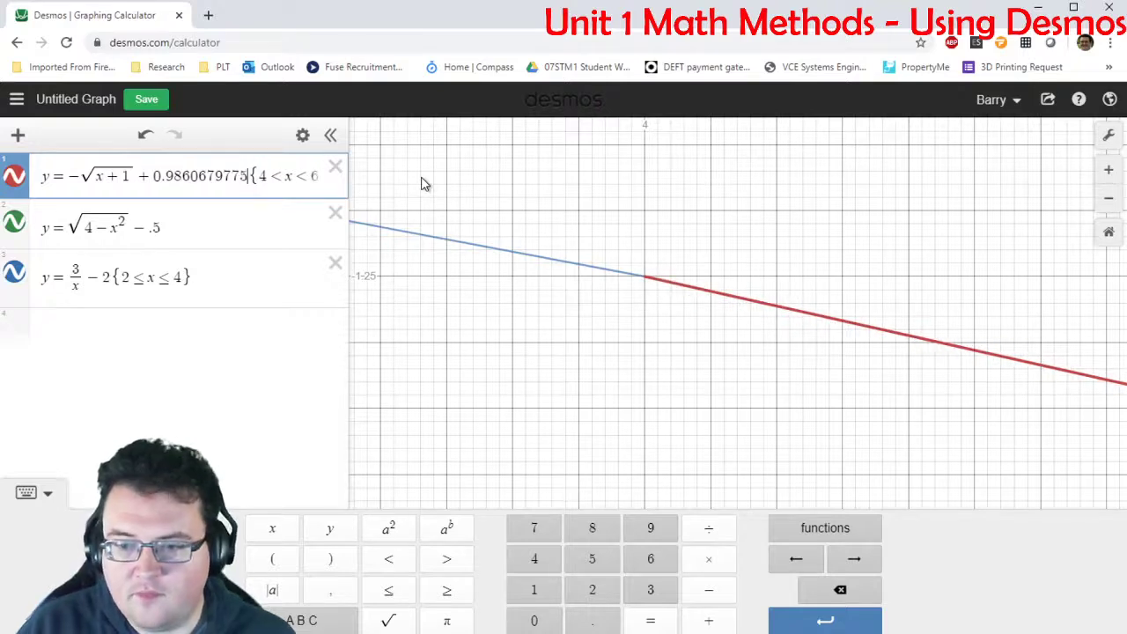
click(674, 350)
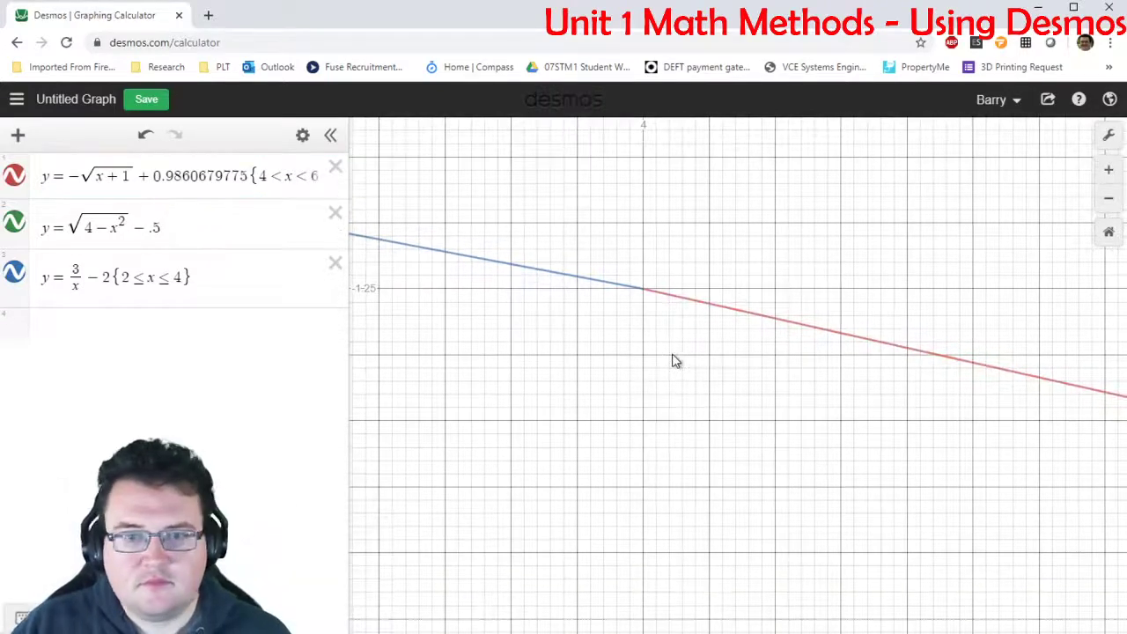
drag(673, 361, 667, 416)
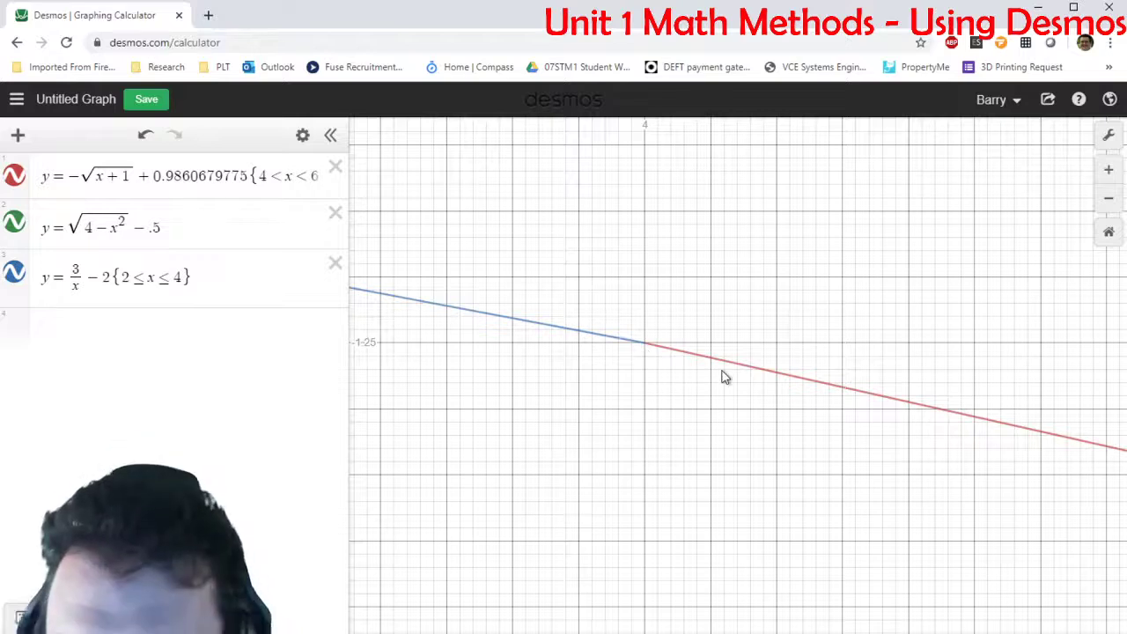